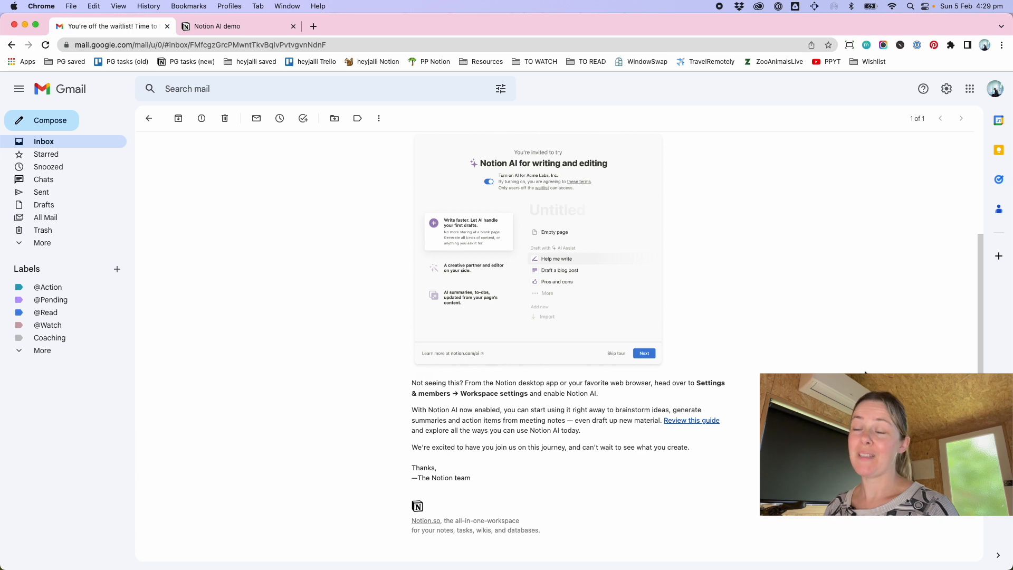
Switch to the Notion AI demo page and start it as an empty page
{"action": "scroll", "coordinate": [865, 372], "scroll_direction": "up", "scroll_amount": 3}
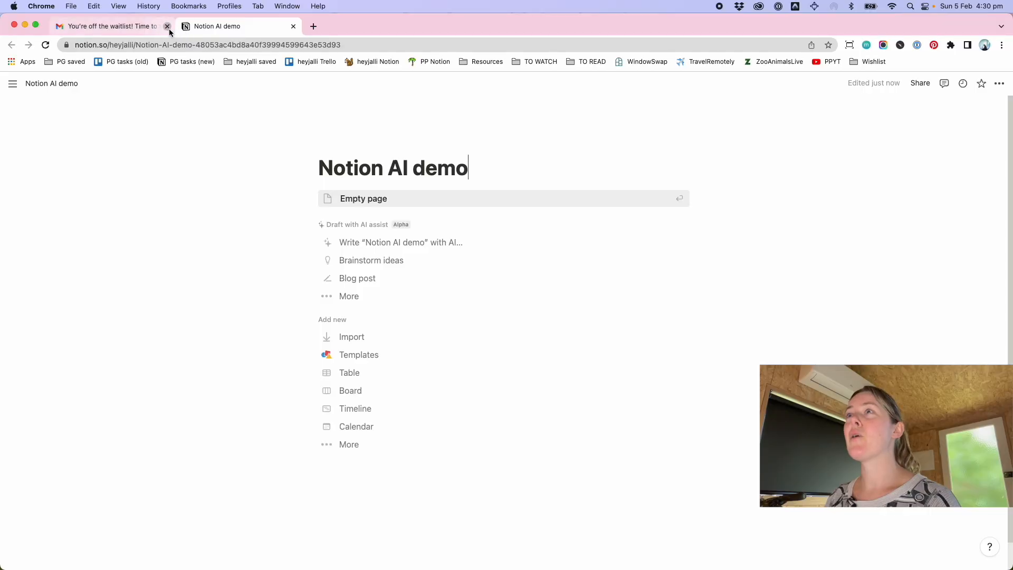
{"action": "left_click", "coordinate": [167, 25]}
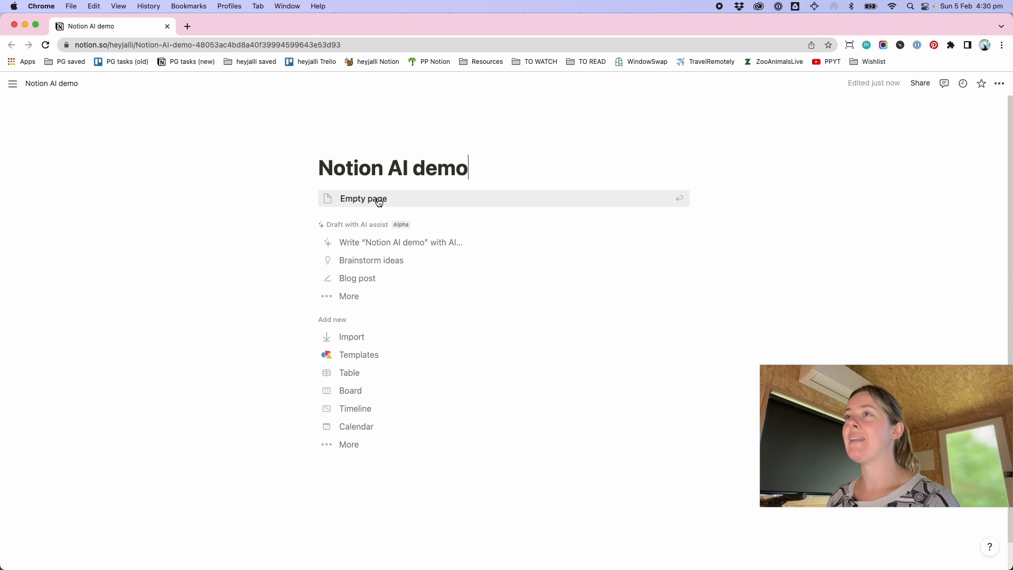
{"action": "key", "text": "Up"}
{"action": "key", "text": "Up"}
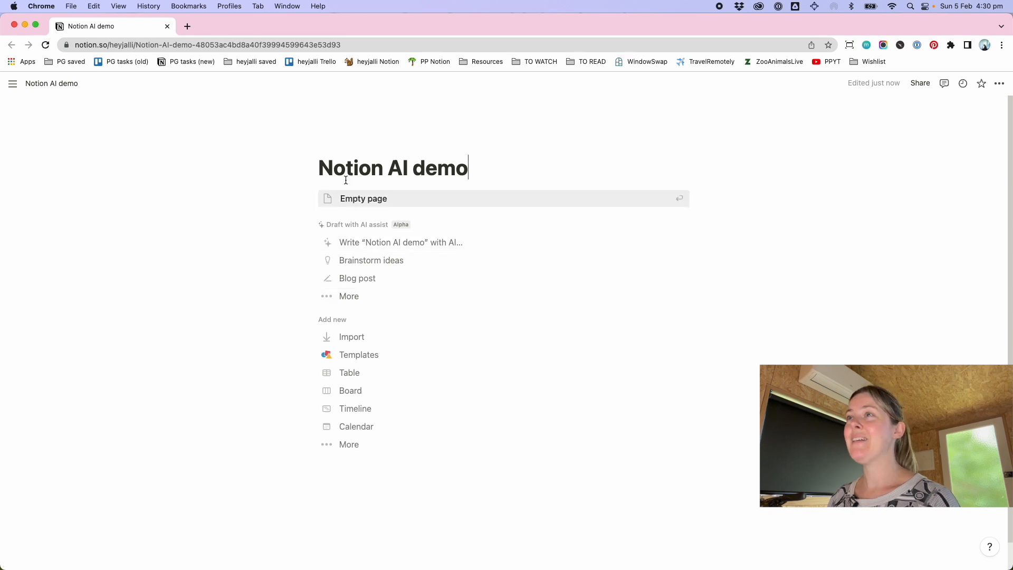
{"action": "left_click", "coordinate": [362, 206]}
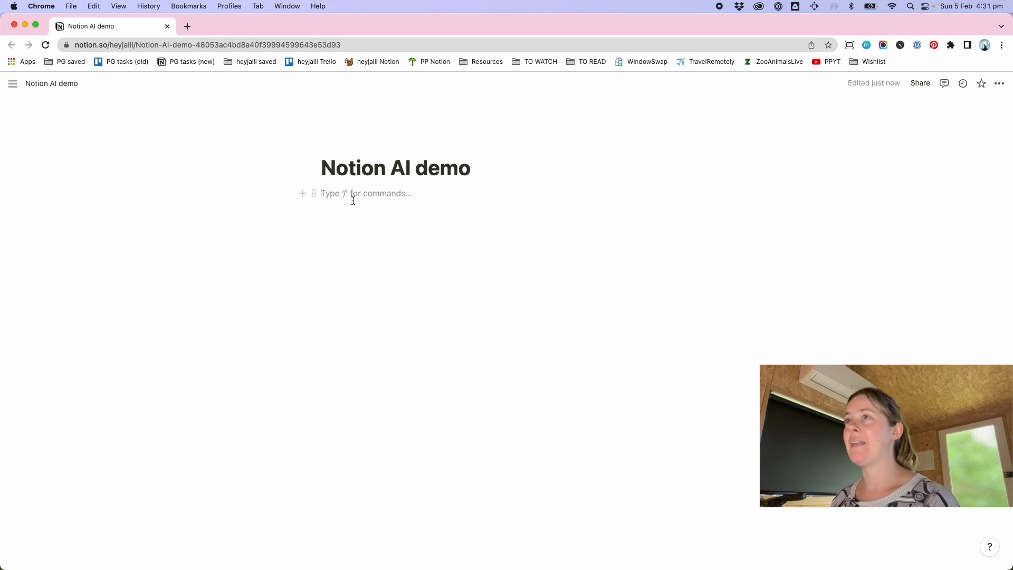
Ask AI to write "Write a to do list for writing a blog post about notion ai", generate it and keep the result
{"action": "type", "text": "/"}
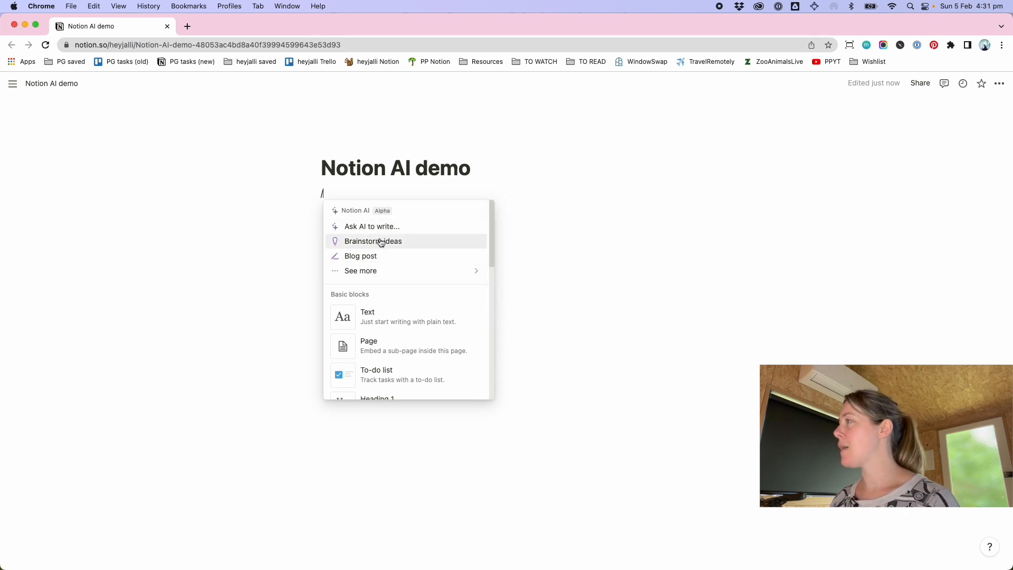
{"action": "left_click", "coordinate": [372, 269]}
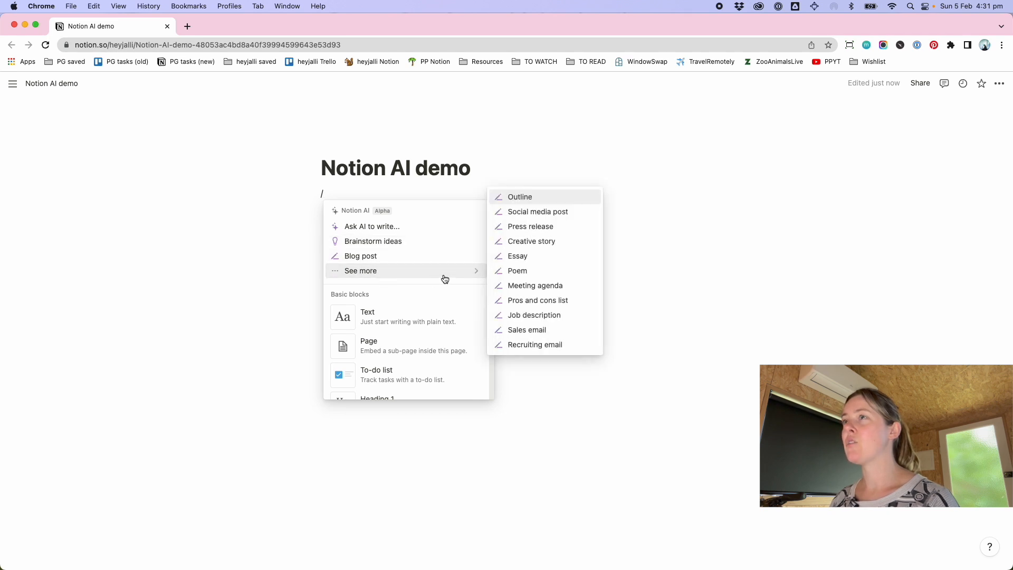
{"action": "left_click", "coordinate": [400, 227]}
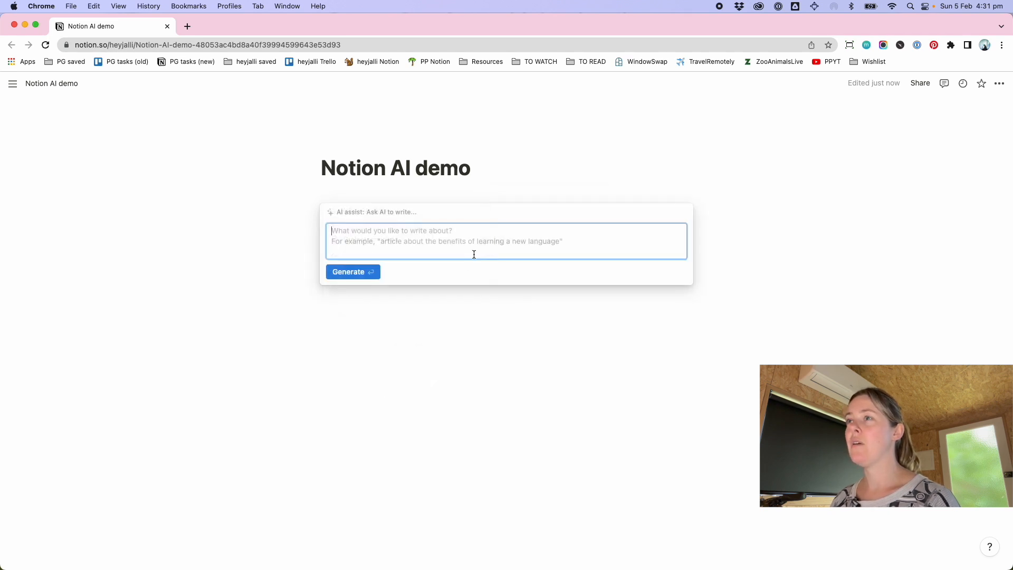
{"action": "type", "text": "Write a to do list for wr"}
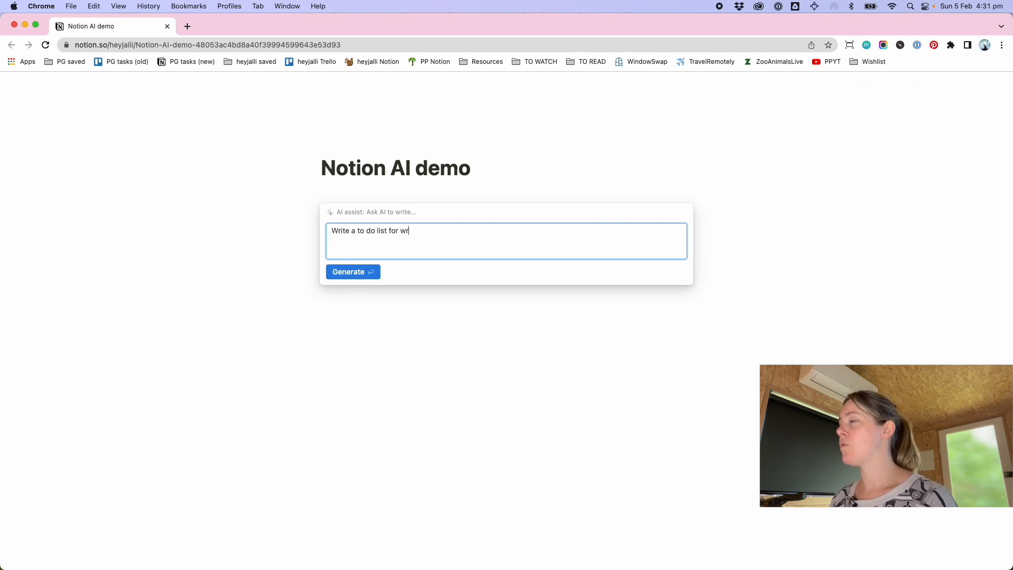
{"action": "type", "text": "iting a blog post about notion ai"}
{"action": "left_click", "coordinate": [357, 268]}
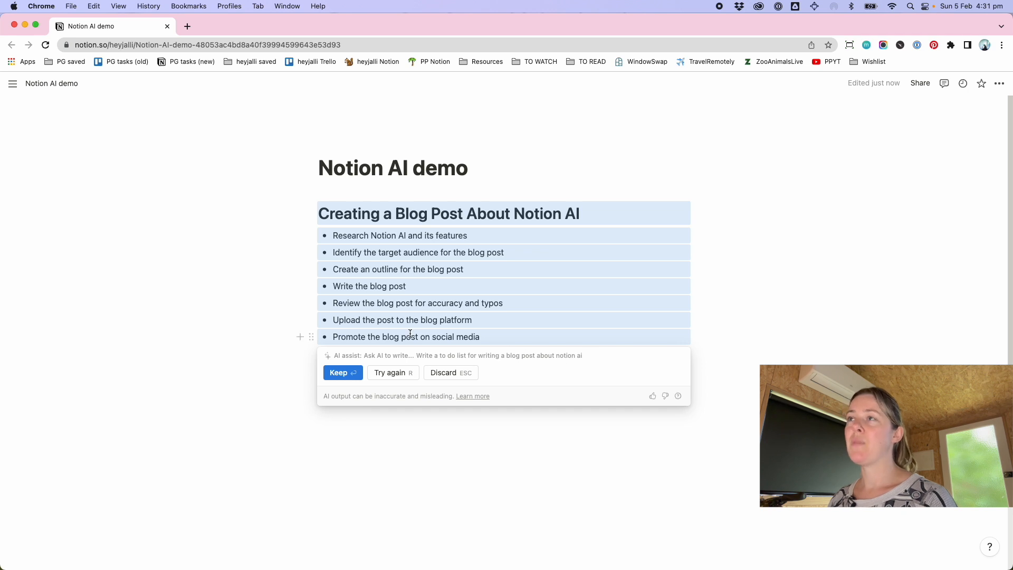
{"action": "left_click", "coordinate": [357, 380]}
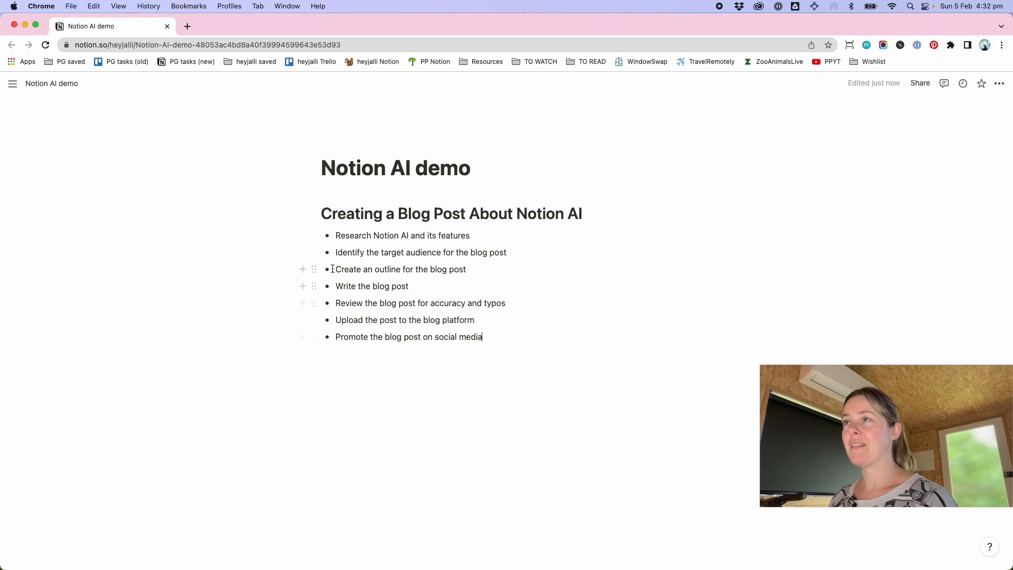
Add a divider line in a new block below the generated to-do list
{"action": "left_click", "coordinate": [346, 234]}
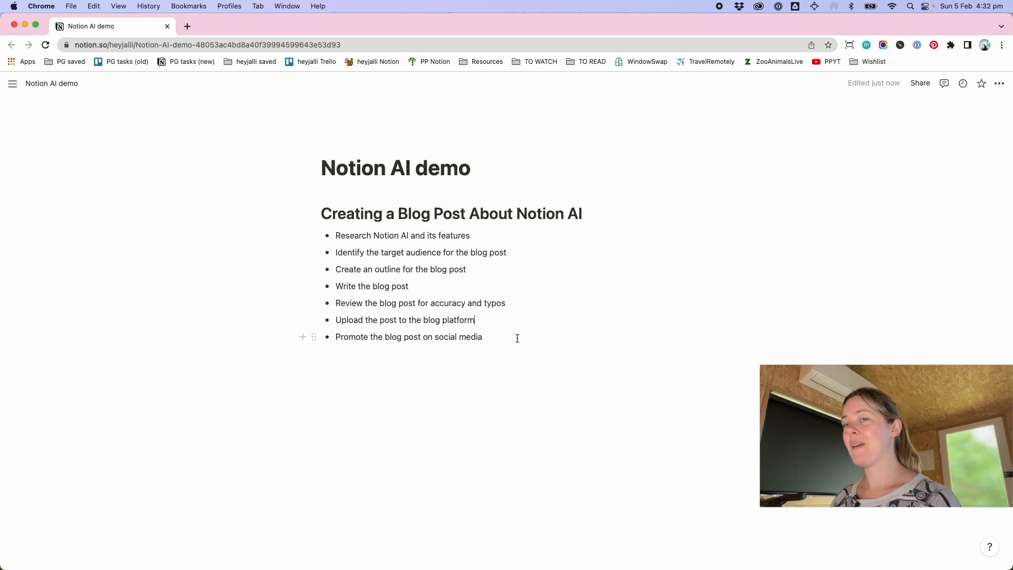
{"action": "left_click_drag", "start_coordinate": [515, 342], "coordinate": [363, 250]}
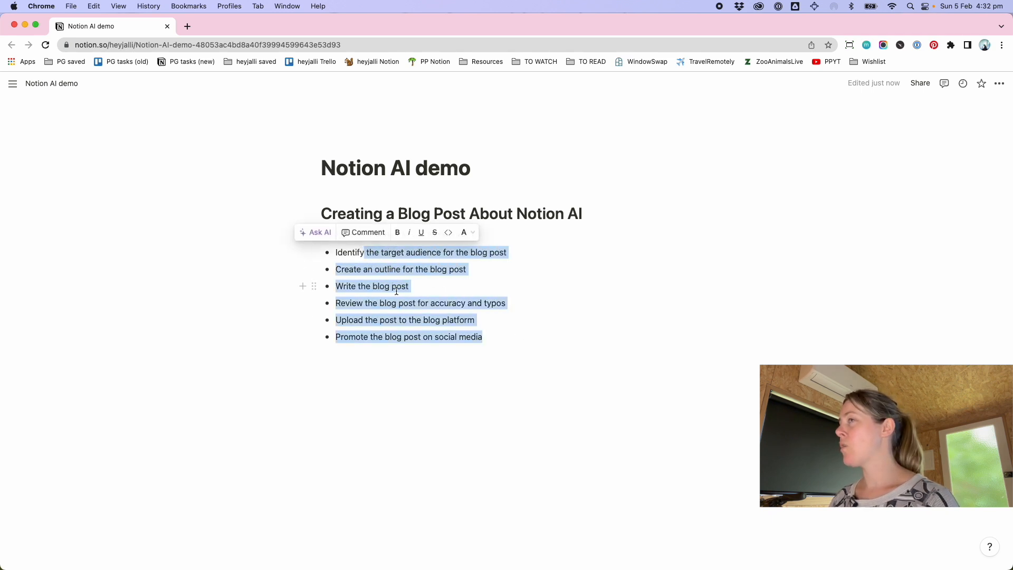
{"action": "left_click", "coordinate": [501, 344]}
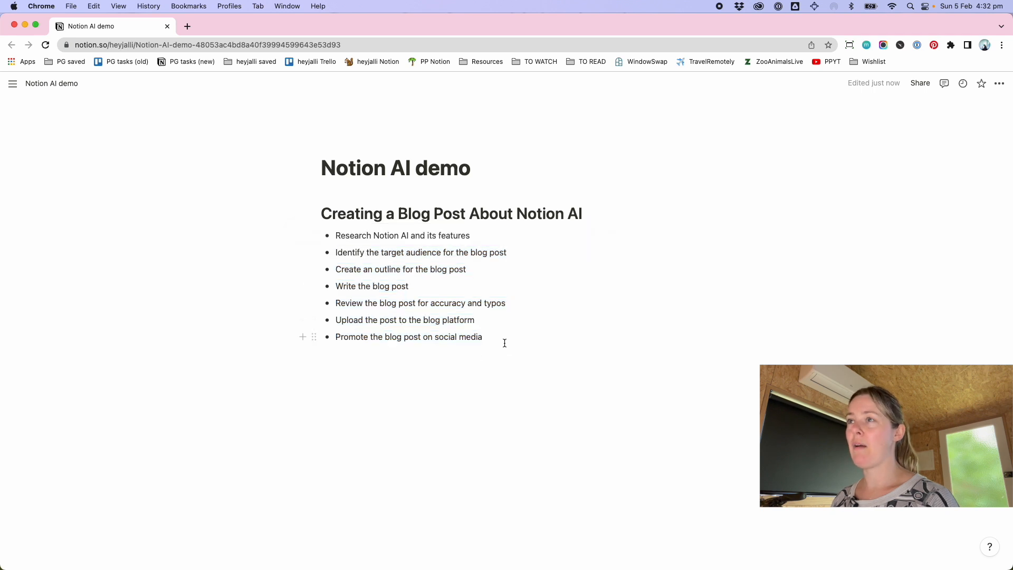
{"action": "key", "text": "Return"}
{"action": "type", "text": "---"}
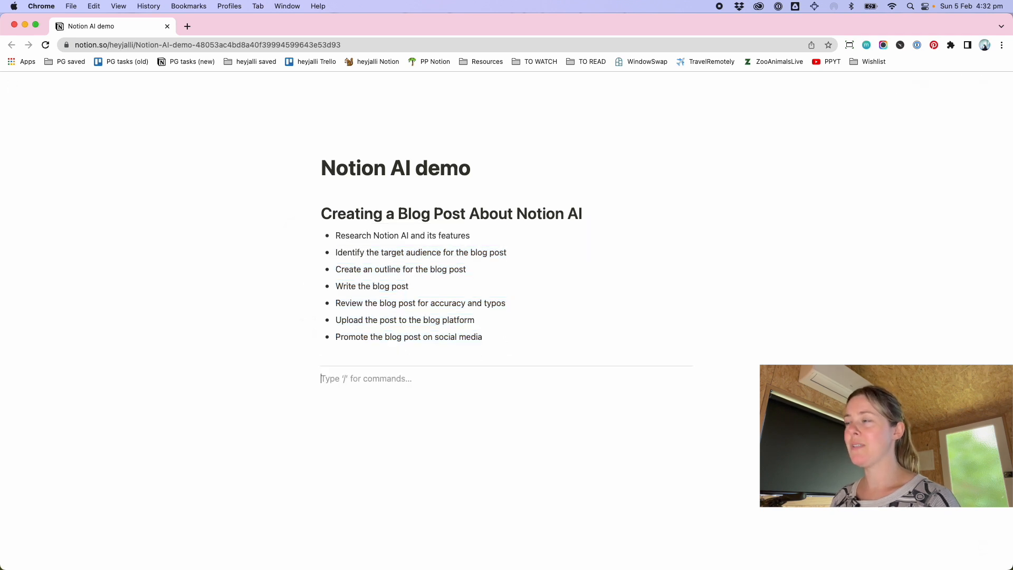
{"action": "type", "text": "/"}
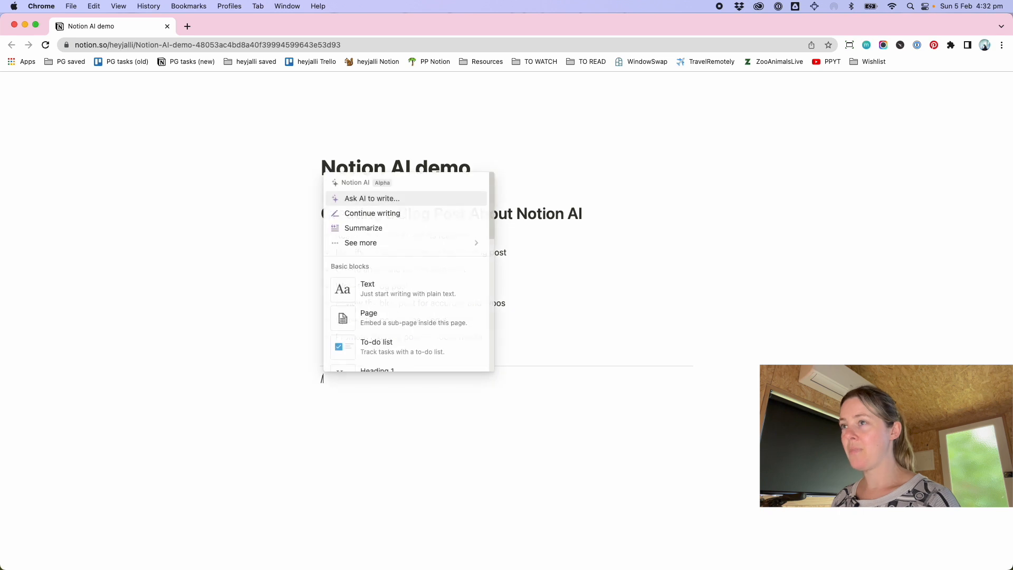
Open the Ask AI to write prompt in the empty block below the divider
{"action": "mouse_move", "coordinate": [364, 253]}
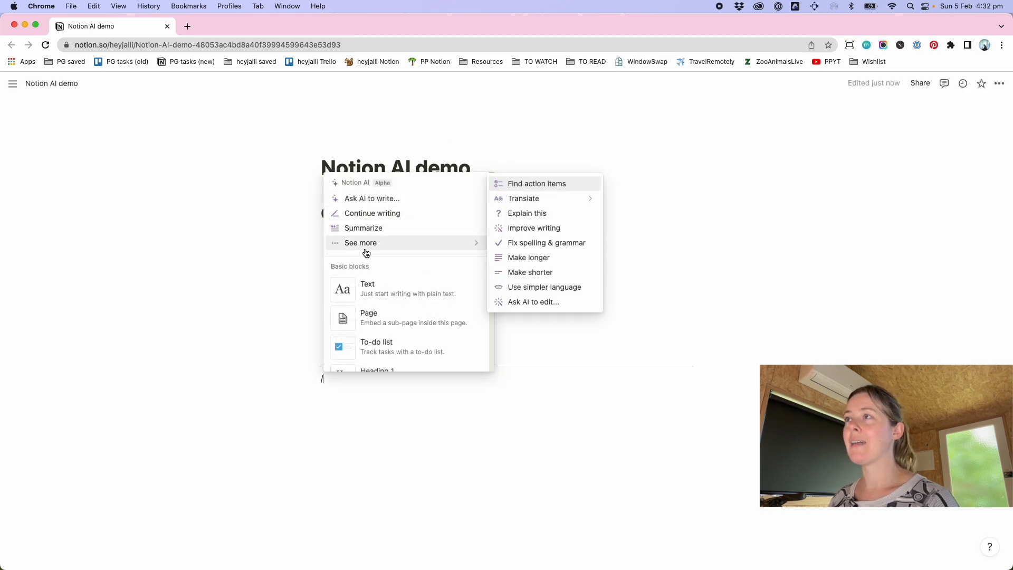
{"action": "left_click", "coordinate": [353, 199]}
{"action": "type", "text": "Write a bl"}
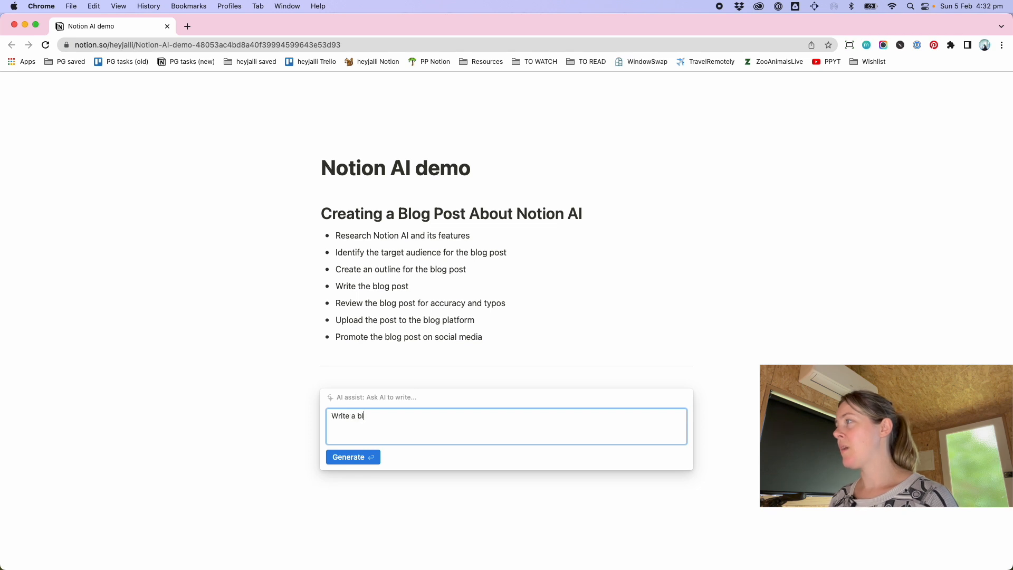
{"action": "type", "text": "og blog"}
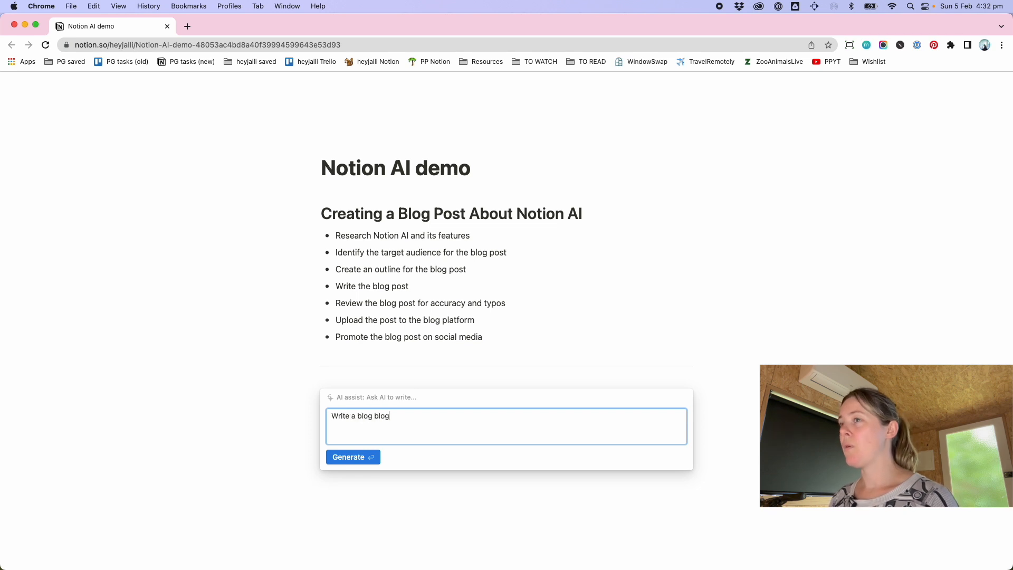
{"action": "key", "text": "super+a"}
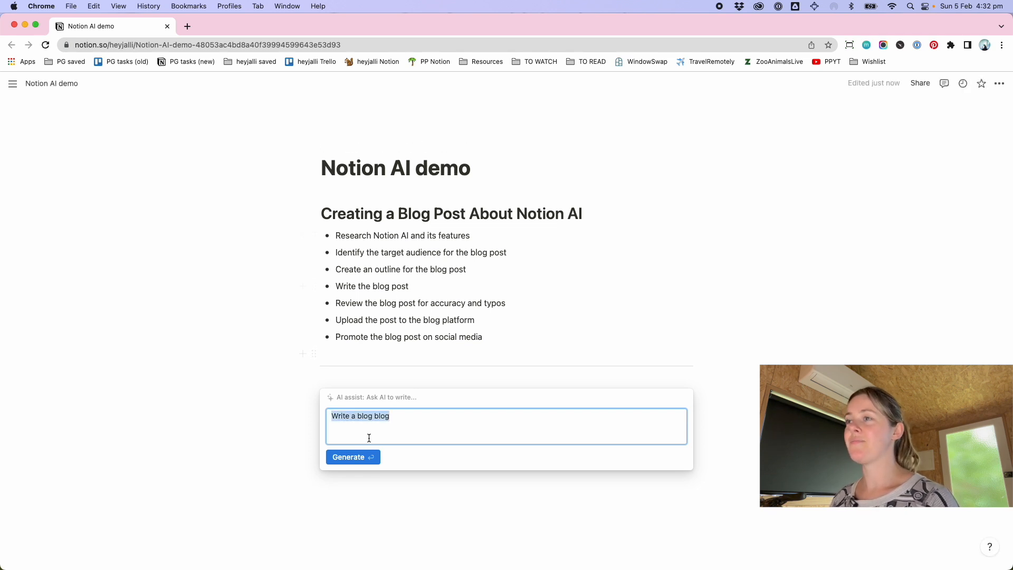
{"action": "left_click", "coordinate": [404, 423]}
{"action": "key", "text": "super+a"}
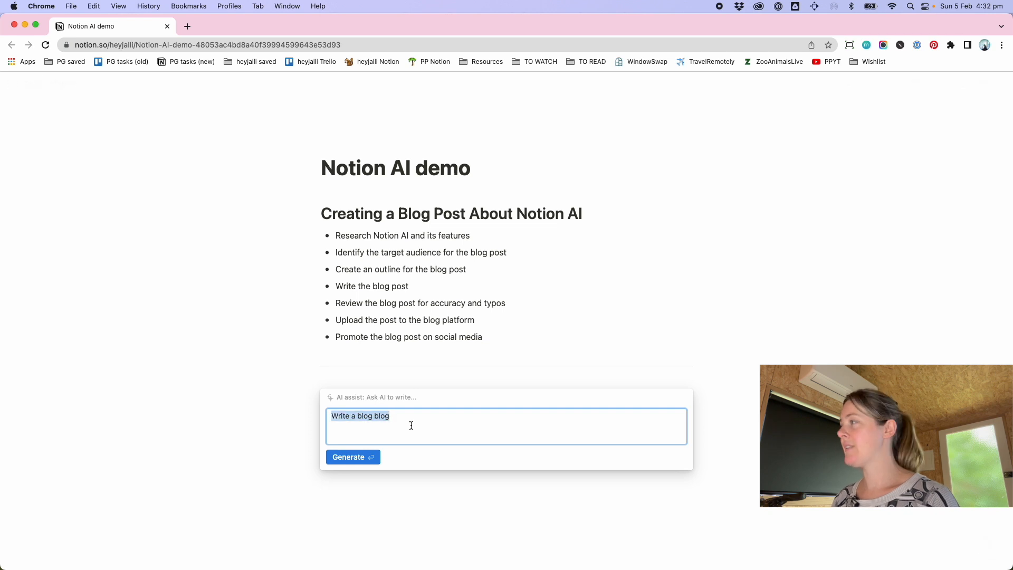
Prompt the AI with "Brainstorm ideas for unique blog posts I could write about productivity and work-life balance" and generate
{"action": "type", "text": "Brainstorm ideas for unqi"}
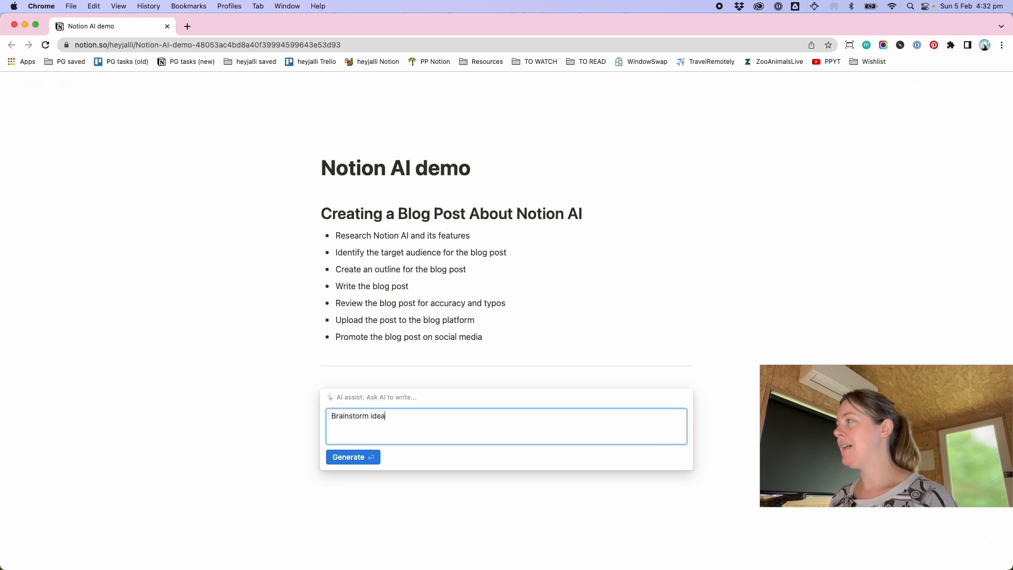
{"action": "key", "text": "BackSpace"}
{"action": "key", "text": "BackSpace"}
{"action": "type", "text": "ique "}
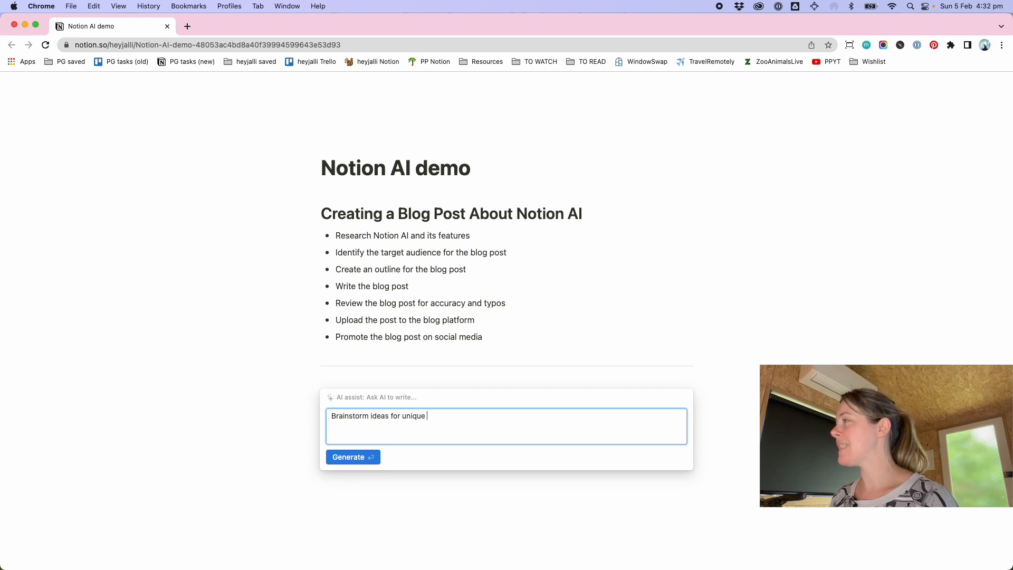
{"action": "type", "text": "blog posts I cou"}
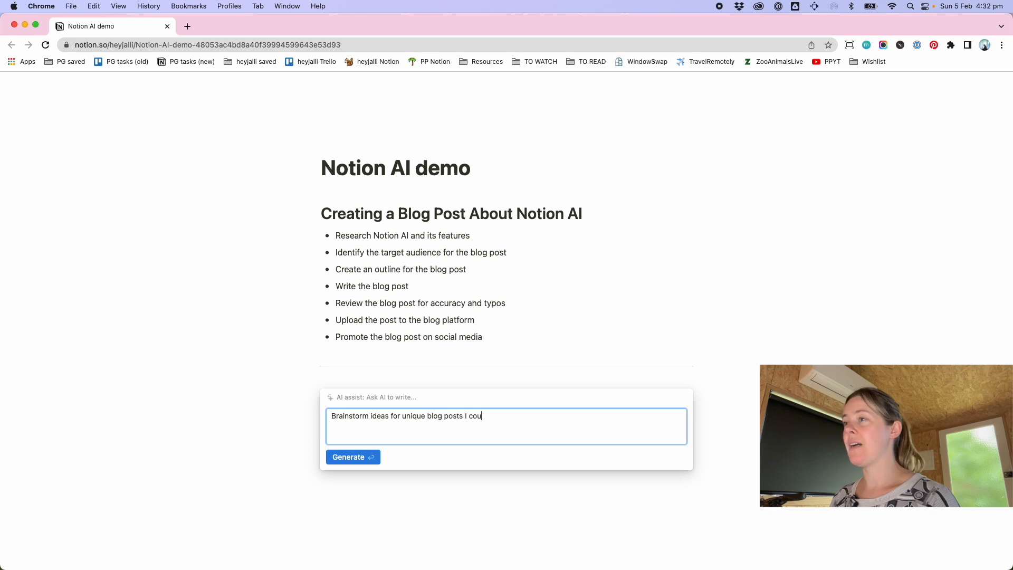
{"action": "type", "text": "ld write about produc"}
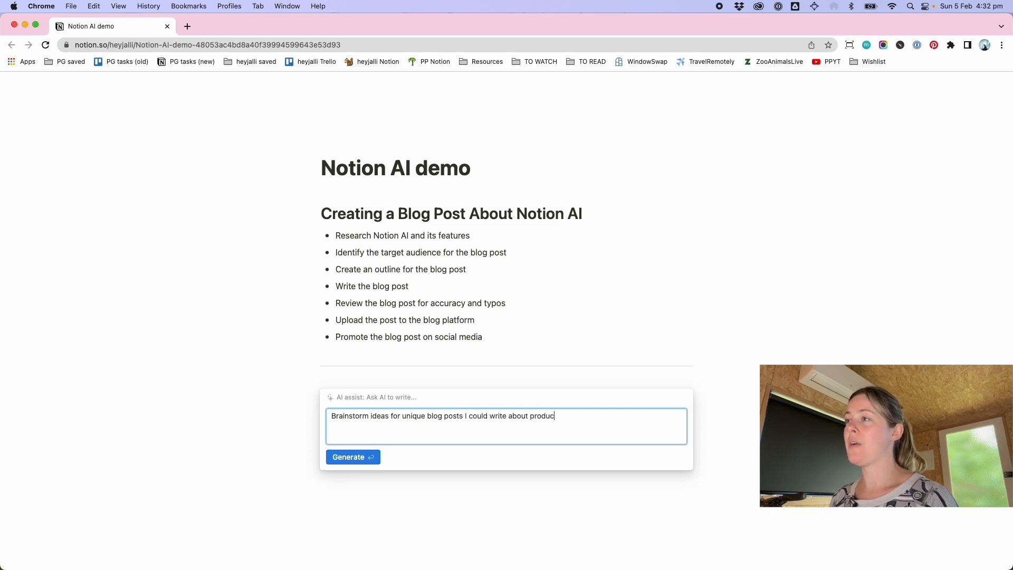
{"action": "type", "text": "tivity and work-life balance"}
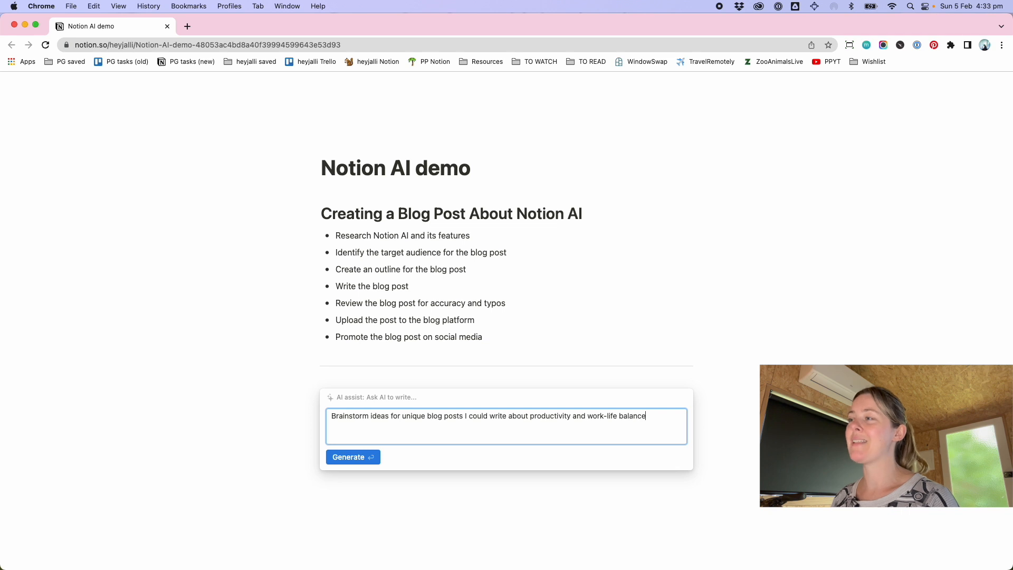
{"action": "left_click", "coordinate": [342, 457]}
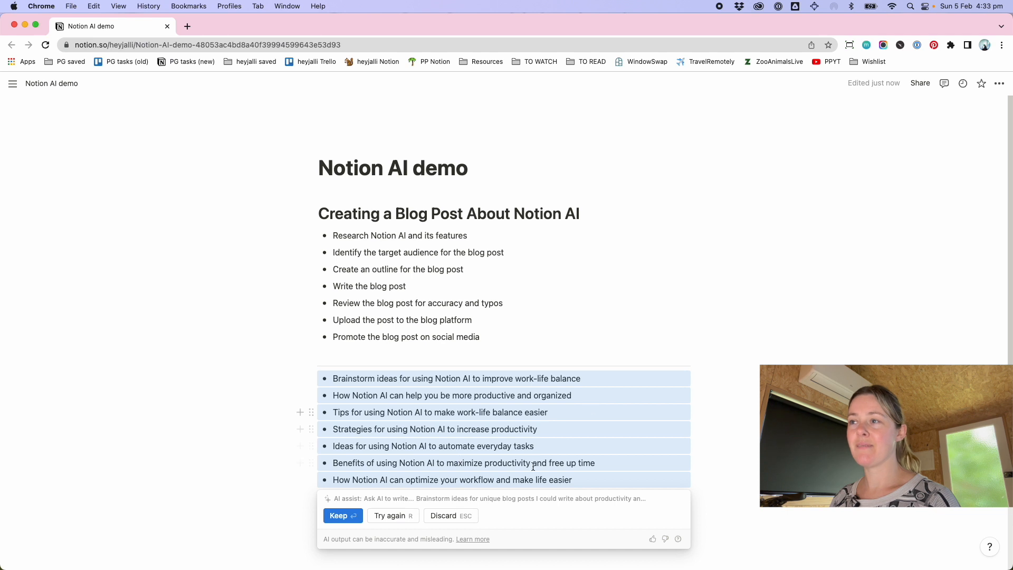
Rewrite the brainstormed ideas twice with the same prompt and keep the final numbered list
{"action": "scroll", "coordinate": [380, 422], "scroll_direction": "down", "scroll_amount": 1}
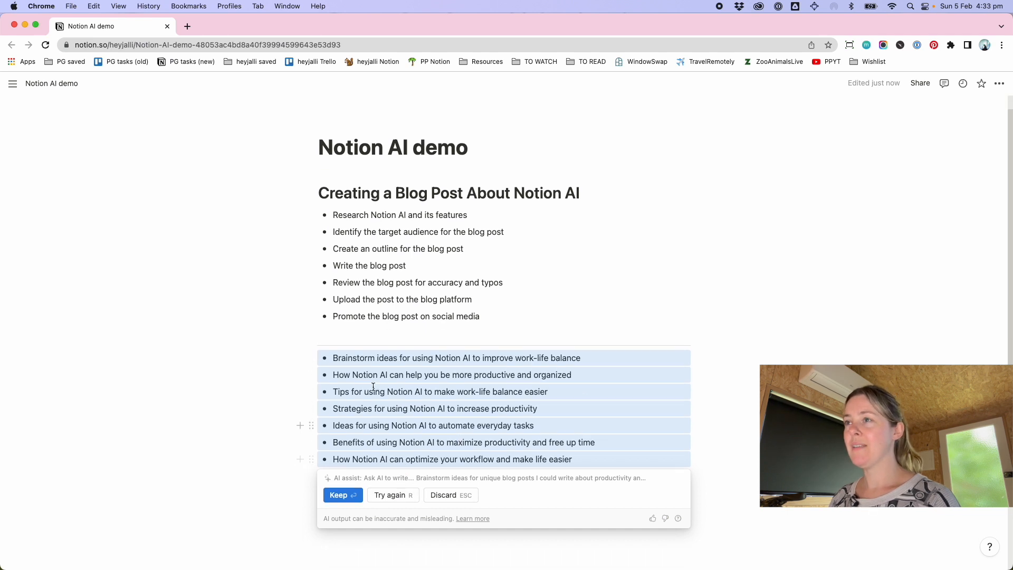
{"action": "left_click", "coordinate": [401, 498]}
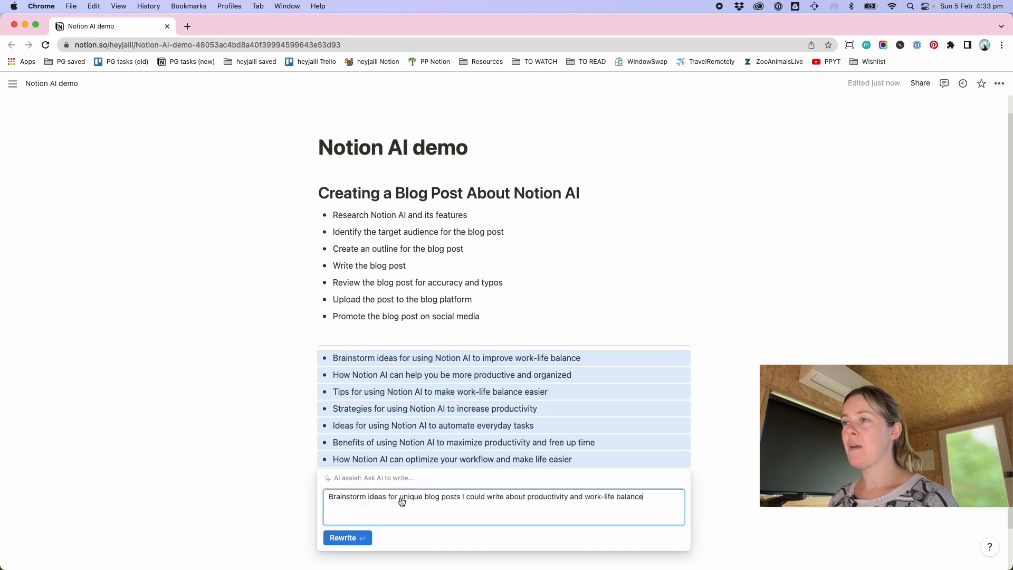
{"action": "left_click", "coordinate": [344, 537]}
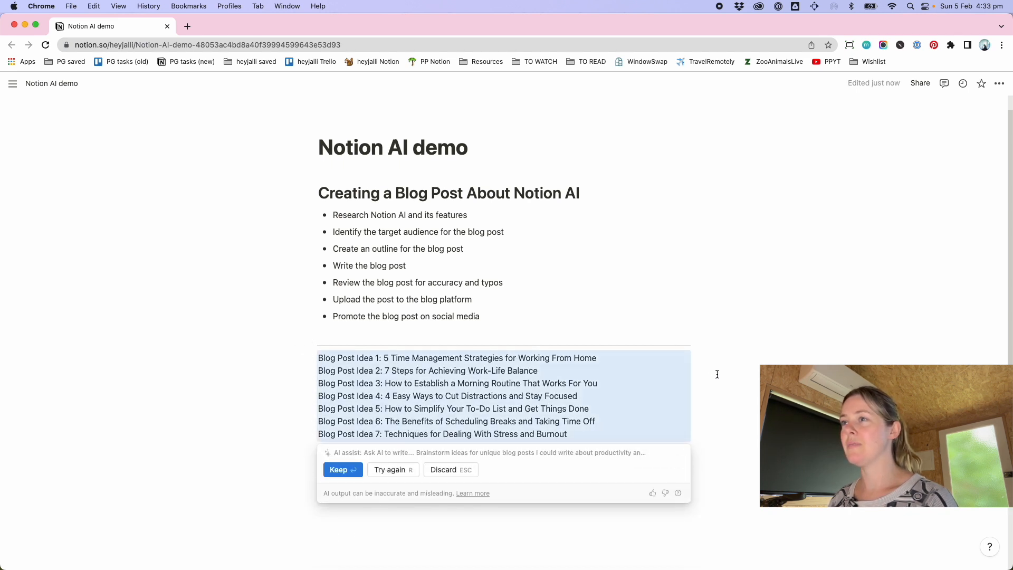
{"action": "scroll", "coordinate": [717, 374], "scroll_direction": "down", "scroll_amount": 1}
{"action": "left_click", "coordinate": [388, 456]}
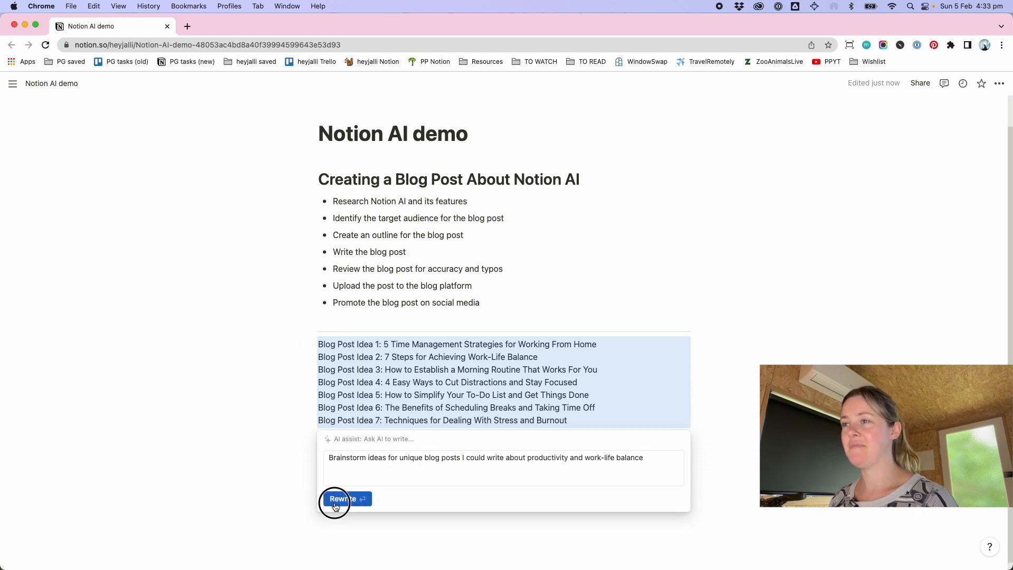
{"action": "left_click", "coordinate": [338, 499]}
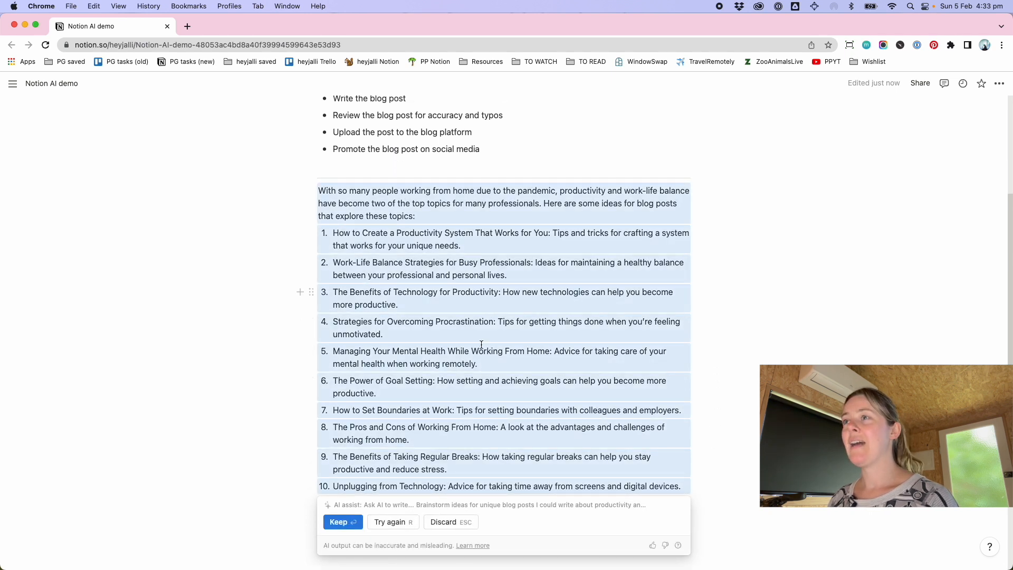
{"action": "left_click", "coordinate": [338, 522]}
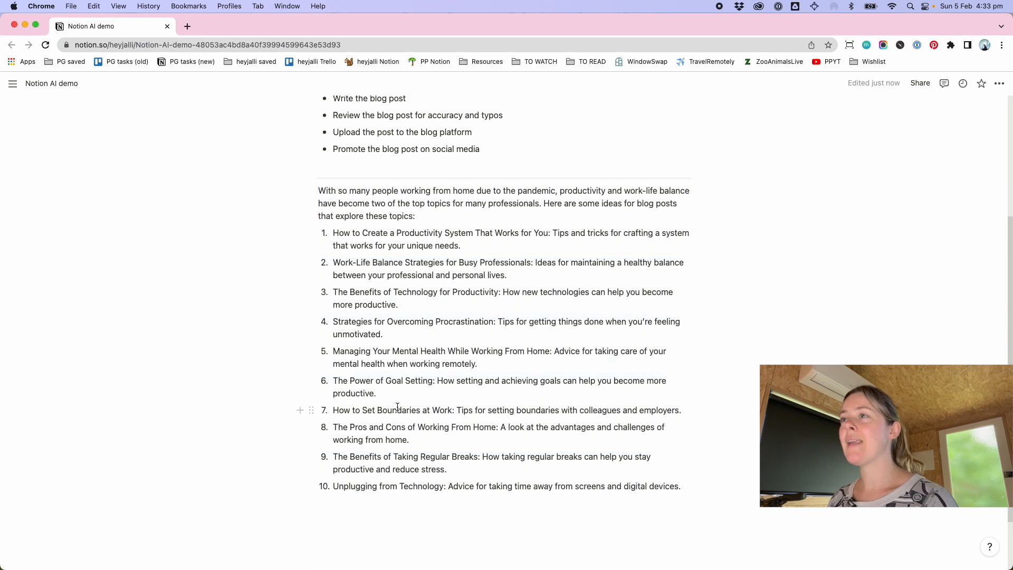
{"action": "left_click_drag", "start_coordinate": [478, 364], "coordinate": [330, 360]}
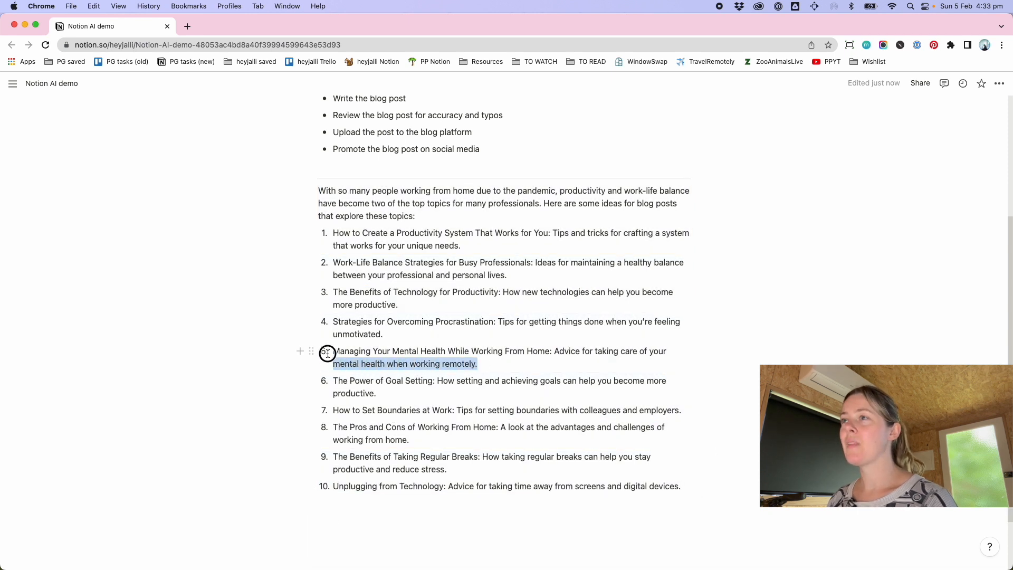
{"action": "left_click", "coordinate": [333, 347]}
{"action": "key", "text": "Escape"}
{"action": "left_click", "coordinate": [471, 364]}
{"action": "left_click_drag", "start_coordinate": [502, 364], "coordinate": [335, 351]}
{"action": "key", "text": "super+c"}
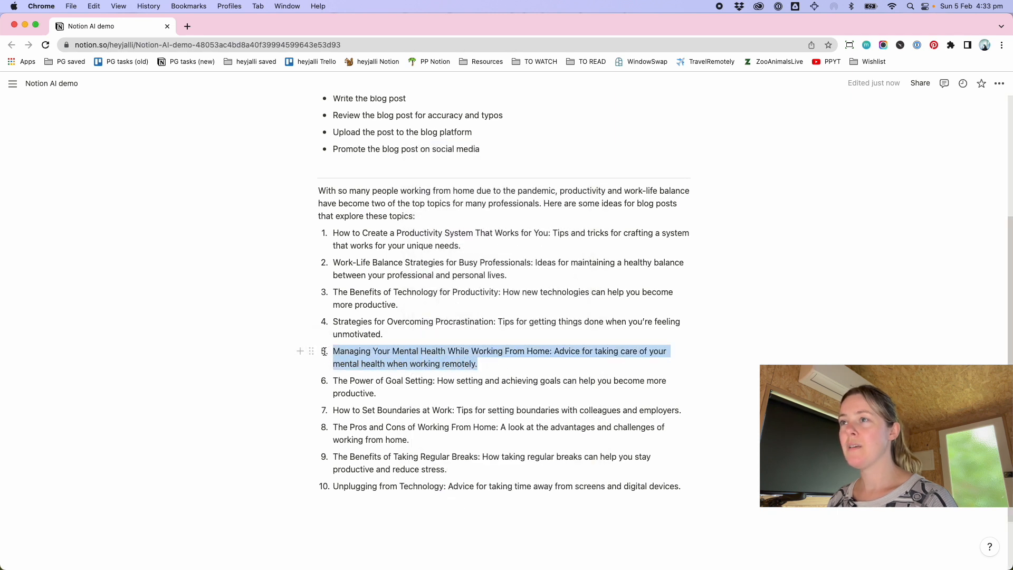
{"action": "left_click", "coordinate": [403, 510]}
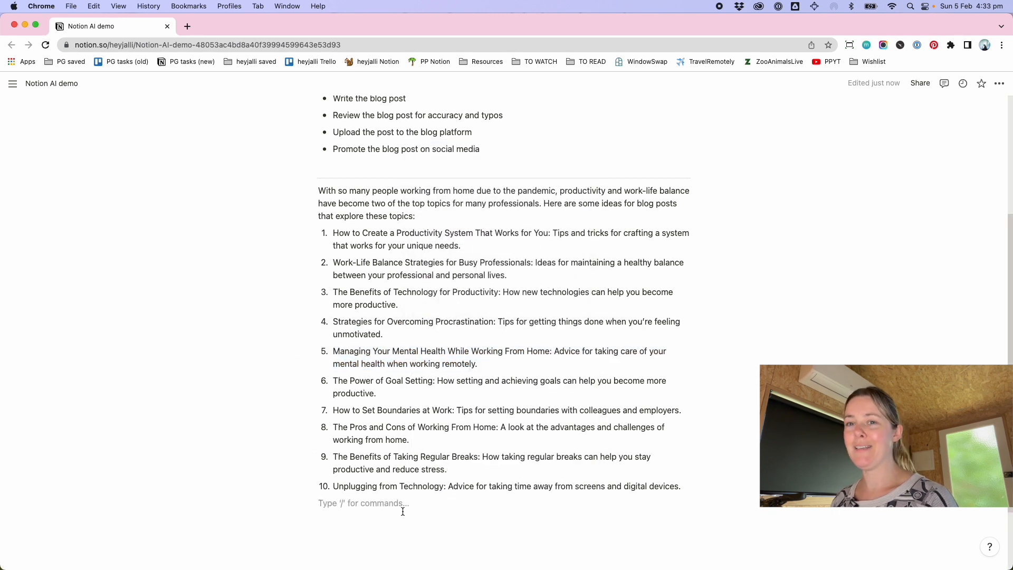
Add a divider below the numbered list of blog post ideas
{"action": "type", "text": "---"}
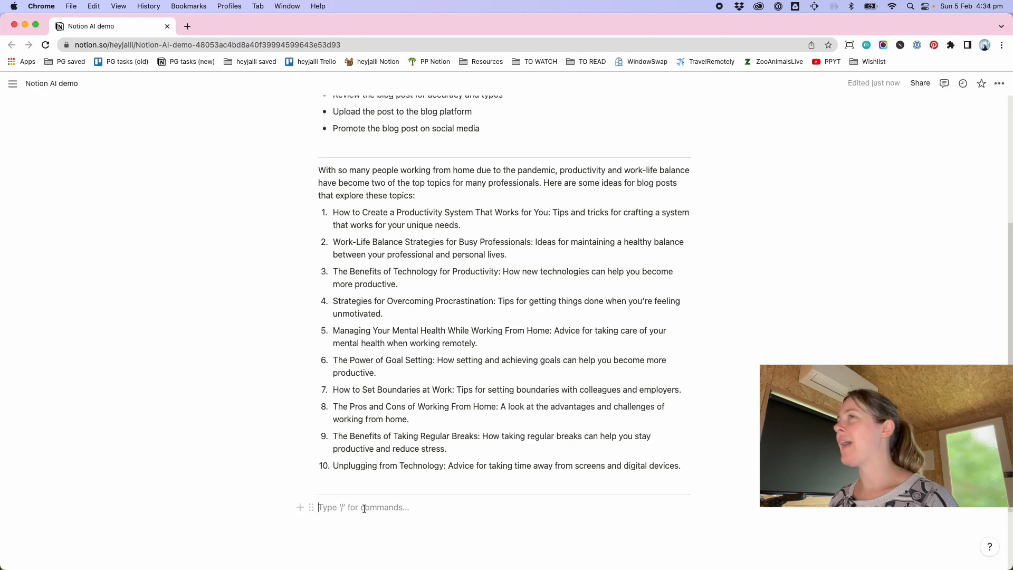
{"action": "scroll", "coordinate": [632, 261], "scroll_direction": "up", "scroll_amount": 5}
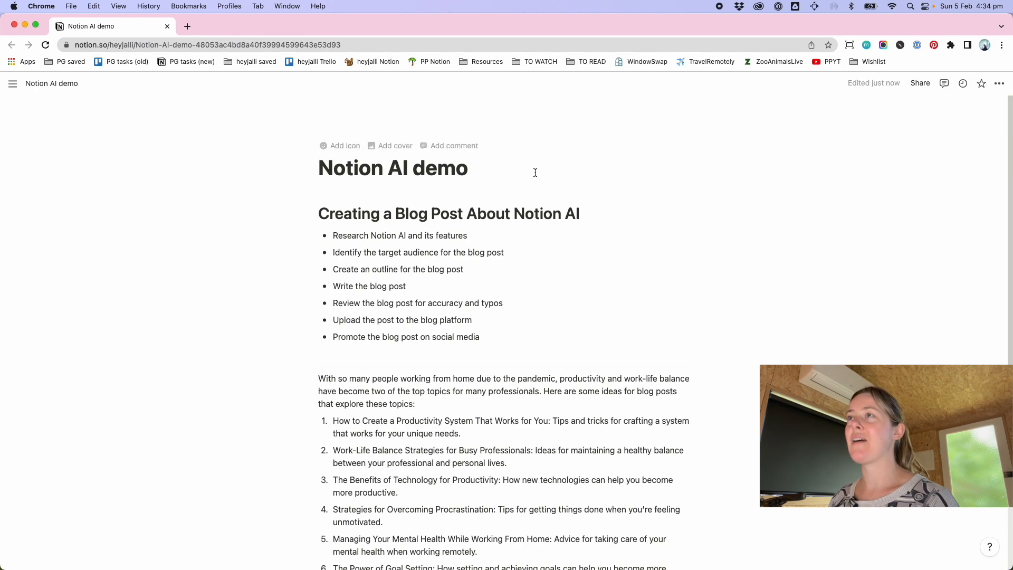
{"action": "scroll", "coordinate": [603, 323], "scroll_direction": "down", "scroll_amount": 7}
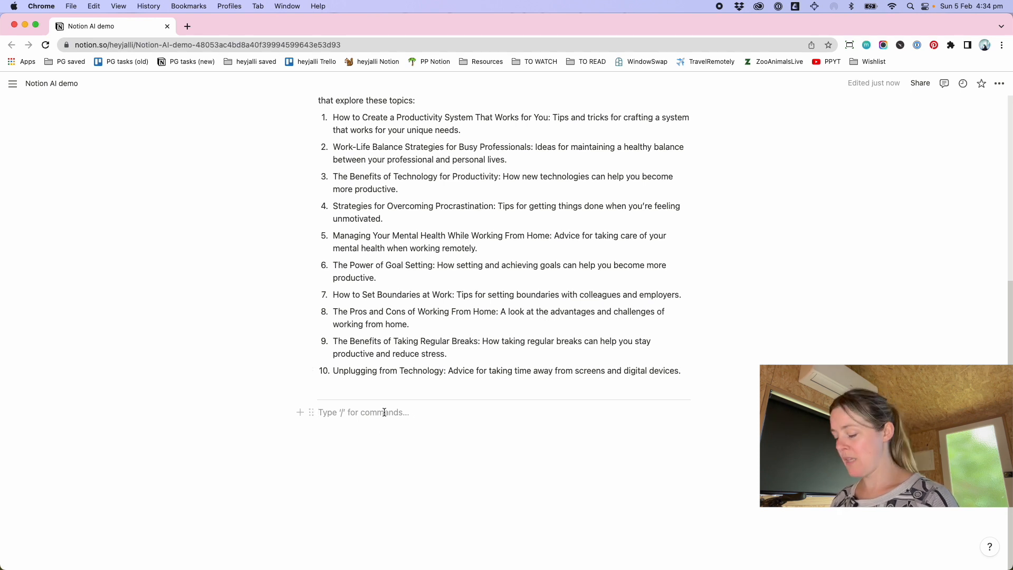
Ask AI to write "Write me a blog post about Managing Your Mental Health While Working From Home: Advice for taking care of your mental health when working remotely." and keep it
{"action": "type", "text": "/"}
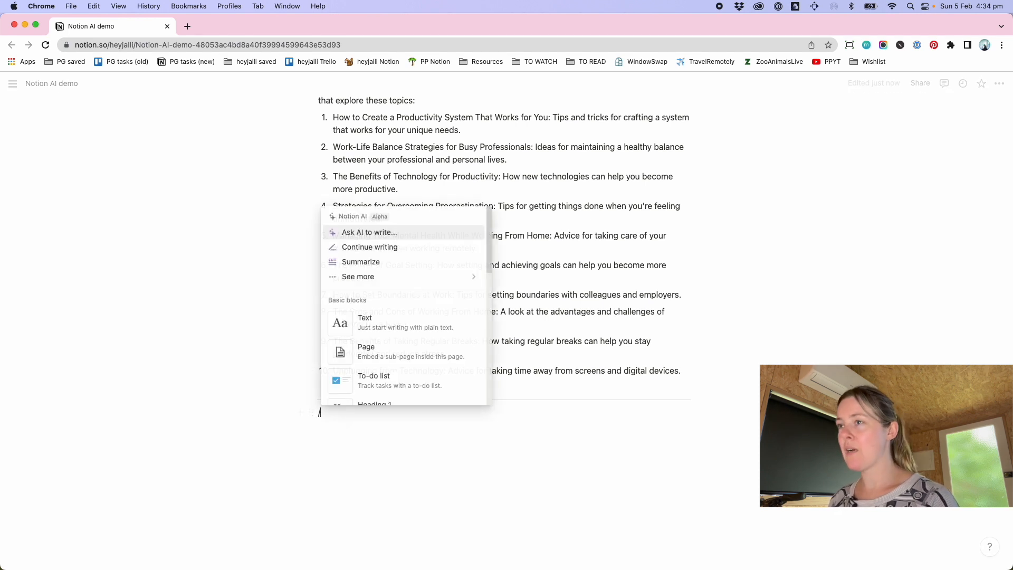
{"action": "left_click", "coordinate": [347, 234]}
{"action": "type", "text": "Write me a blog post"}
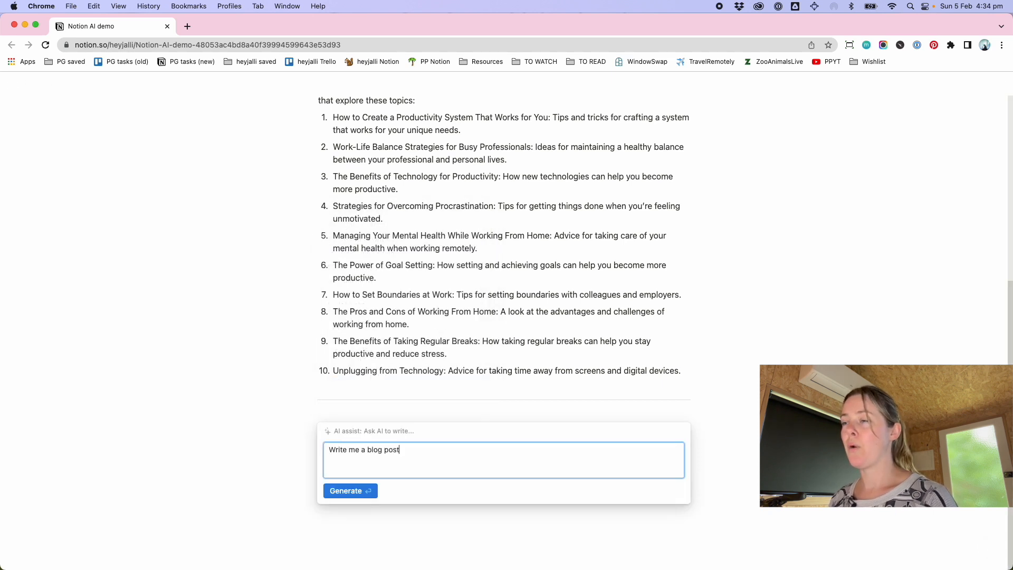
{"action": "type", "text": " about"}
{"action": "key", "text": "super+v"}
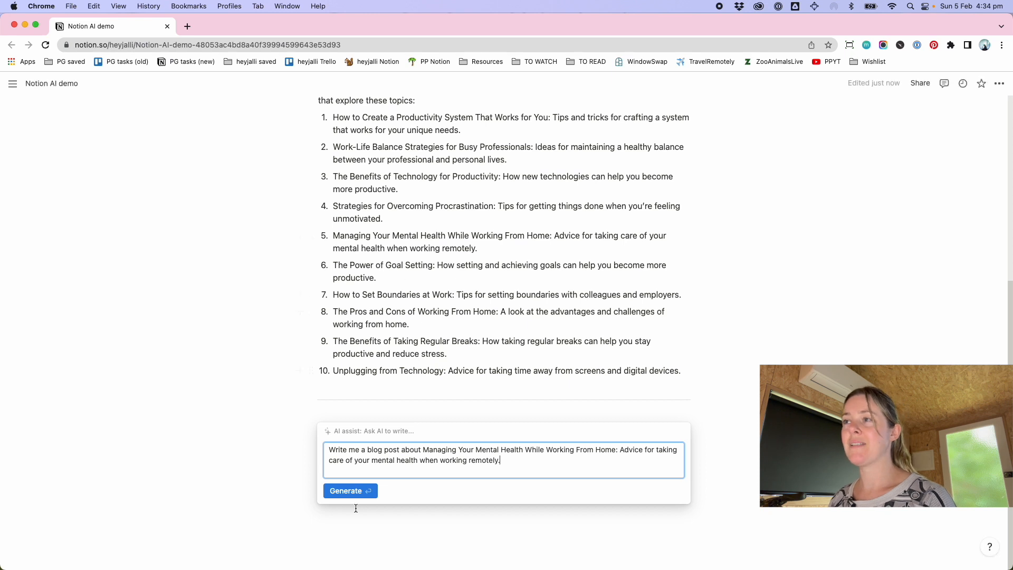
{"action": "left_click", "coordinate": [337, 495]}
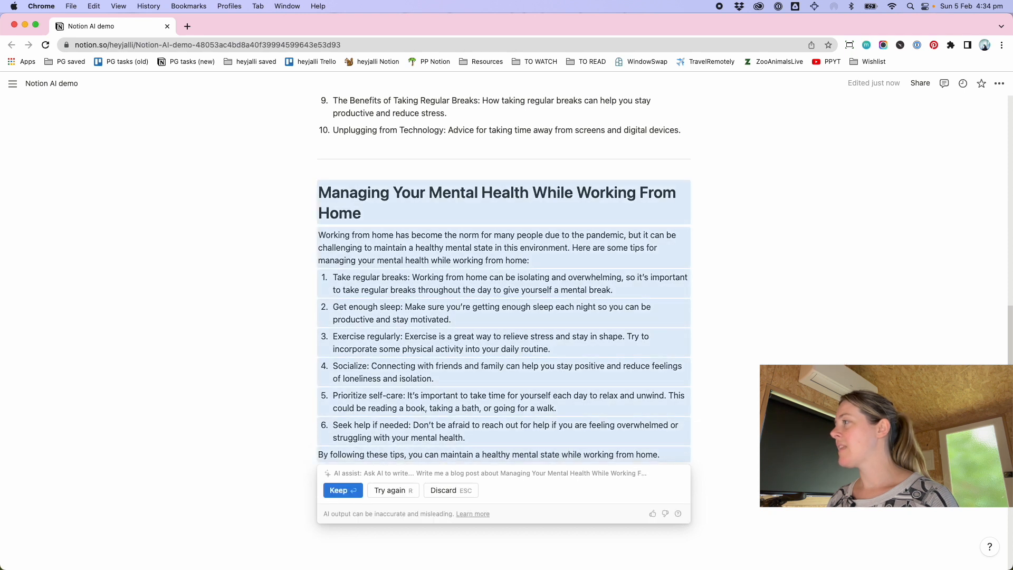
{"action": "left_click", "coordinate": [334, 485]}
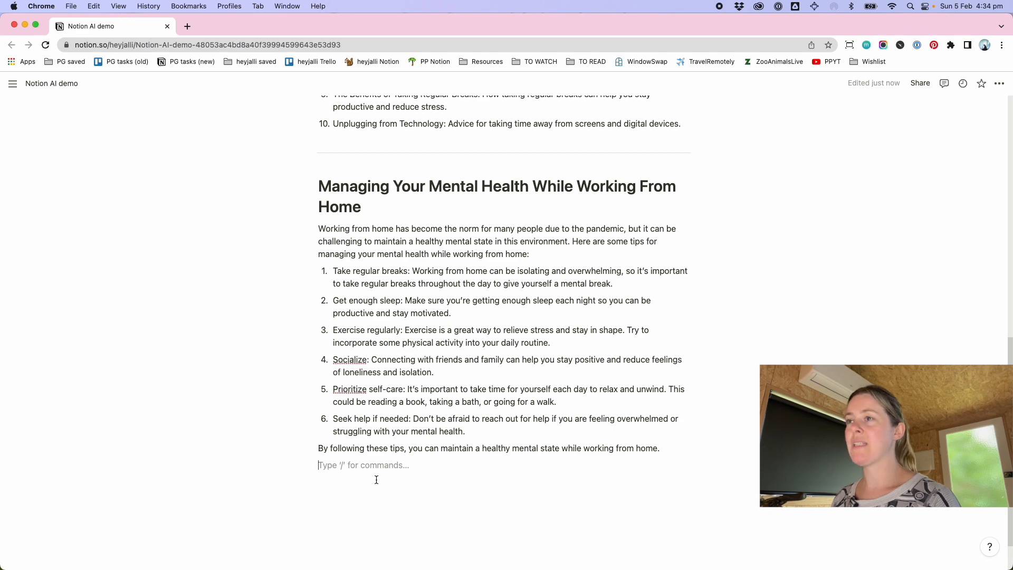
Use the AI's Continue writing option below the post and keep the added section
{"action": "key", "text": "space"}
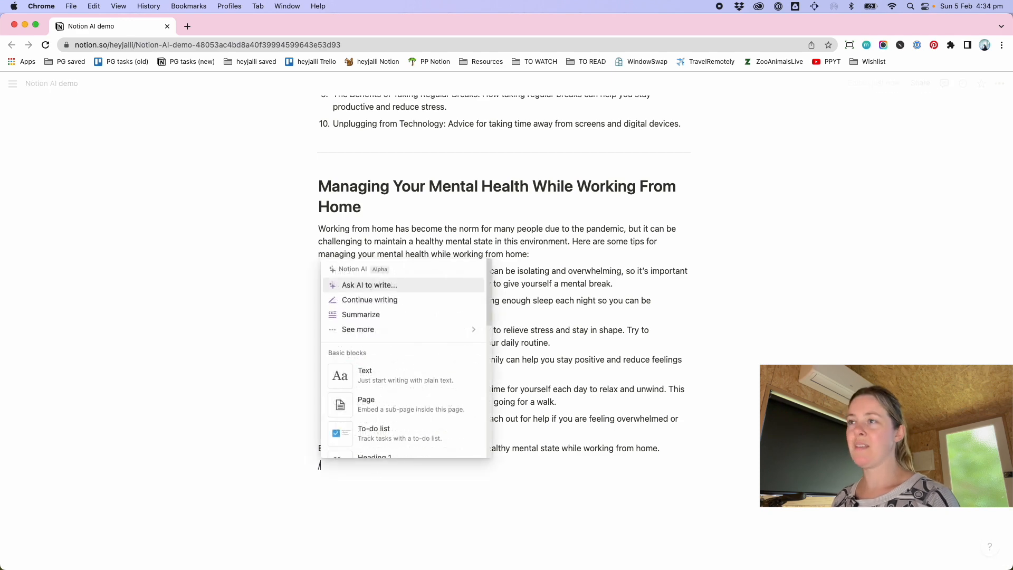
{"action": "left_click", "coordinate": [362, 296]}
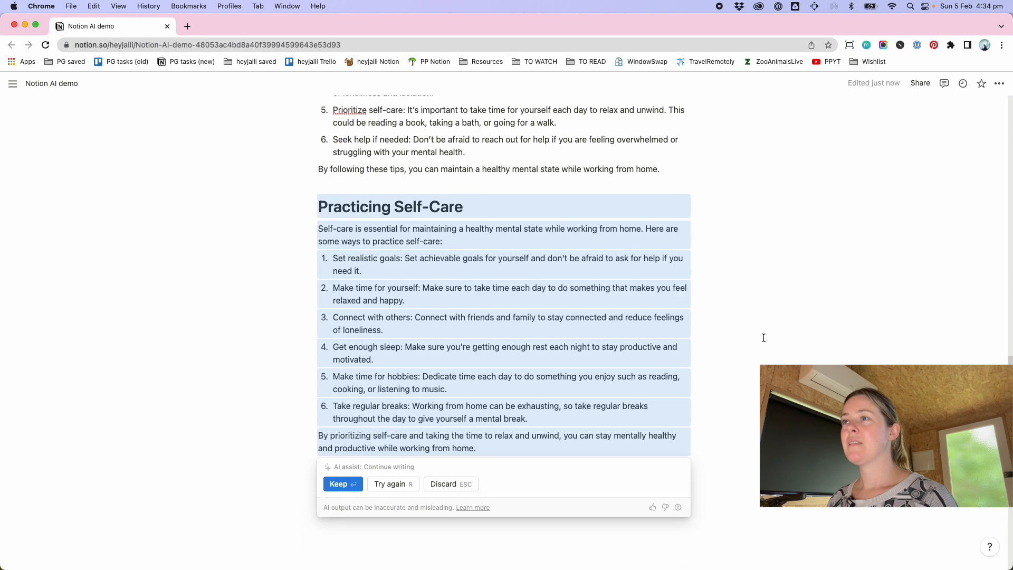
{"action": "left_click", "coordinate": [338, 485]}
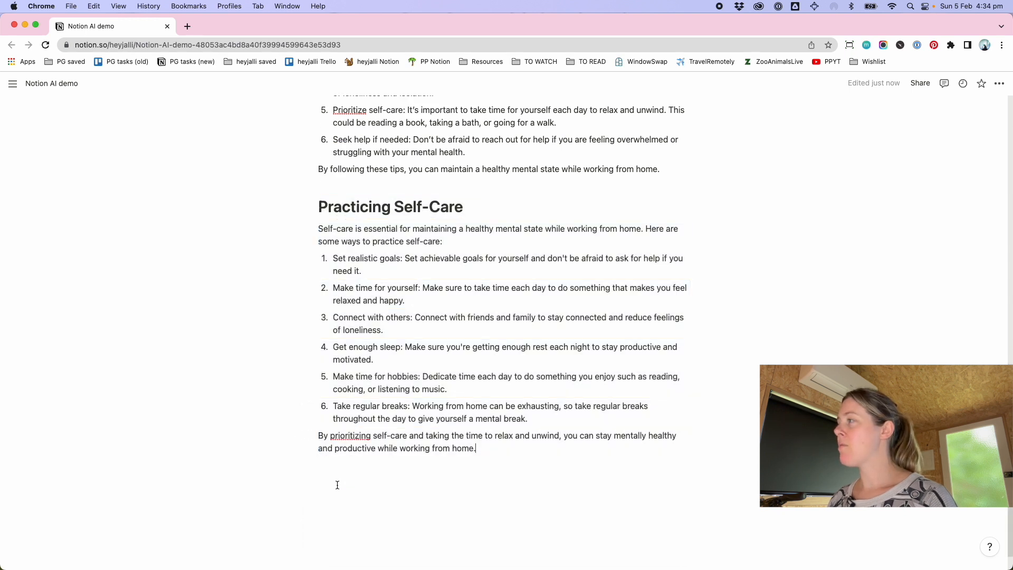
Have the AI rewrite the post using simpler language and keep the simplified version
{"action": "key", "text": "Return"}
{"action": "type", "text": "/"}
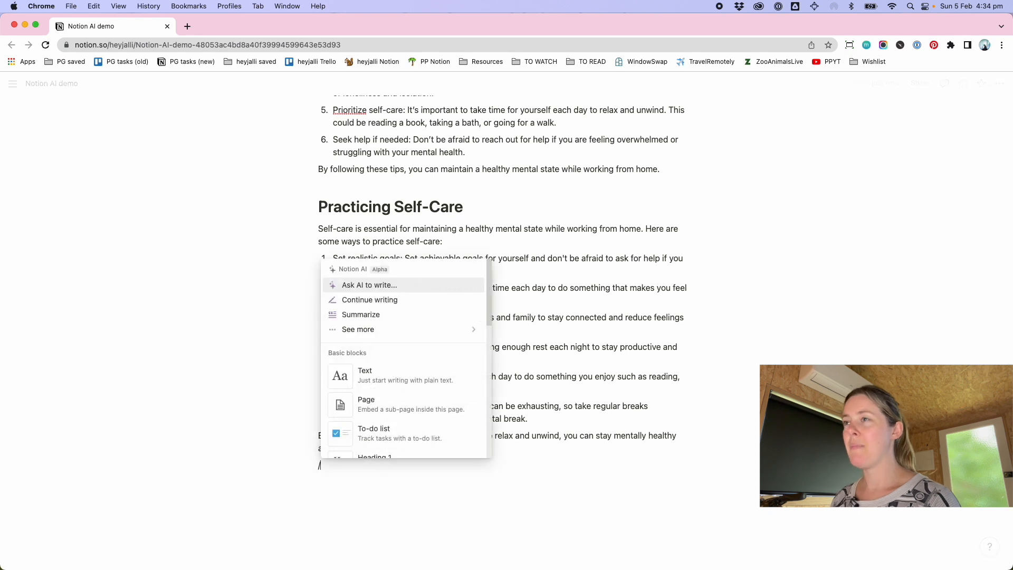
{"action": "mouse_move", "coordinate": [390, 328]}
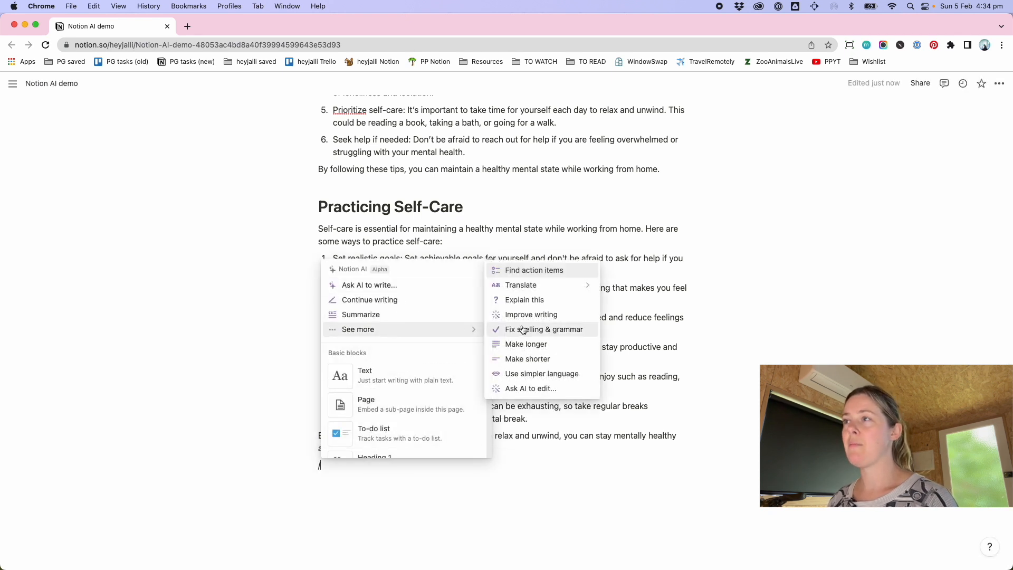
{"action": "left_click", "coordinate": [585, 380]}
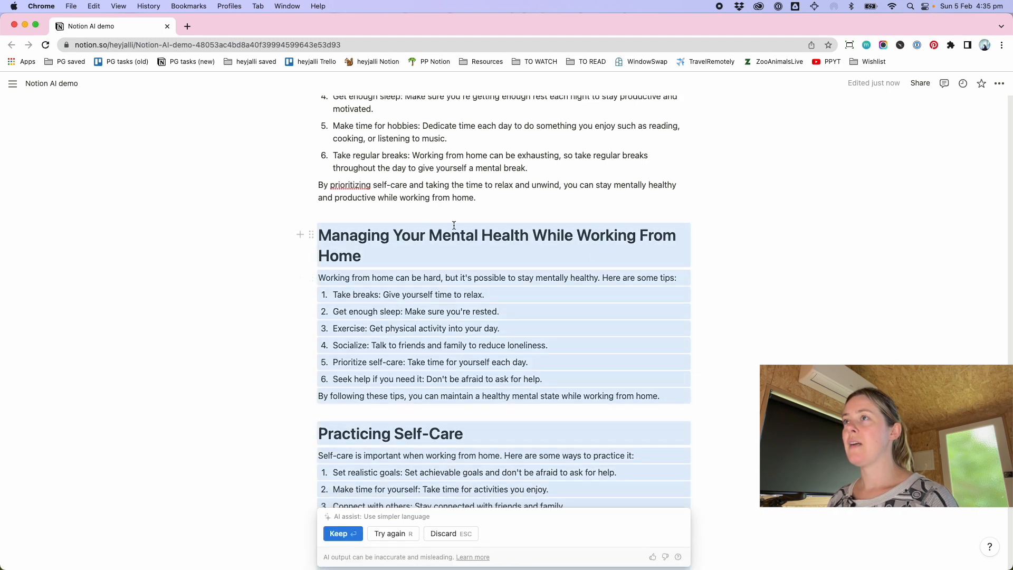
{"action": "key", "text": "Return"}
Insert a divider between the original post and the simplified version
{"action": "scroll", "coordinate": [418, 179], "scroll_direction": "up", "scroll_amount": 1}
{"action": "left_click", "coordinate": [516, 171]}
{"action": "key", "text": "Return"}
{"action": "type", "text": "---"}
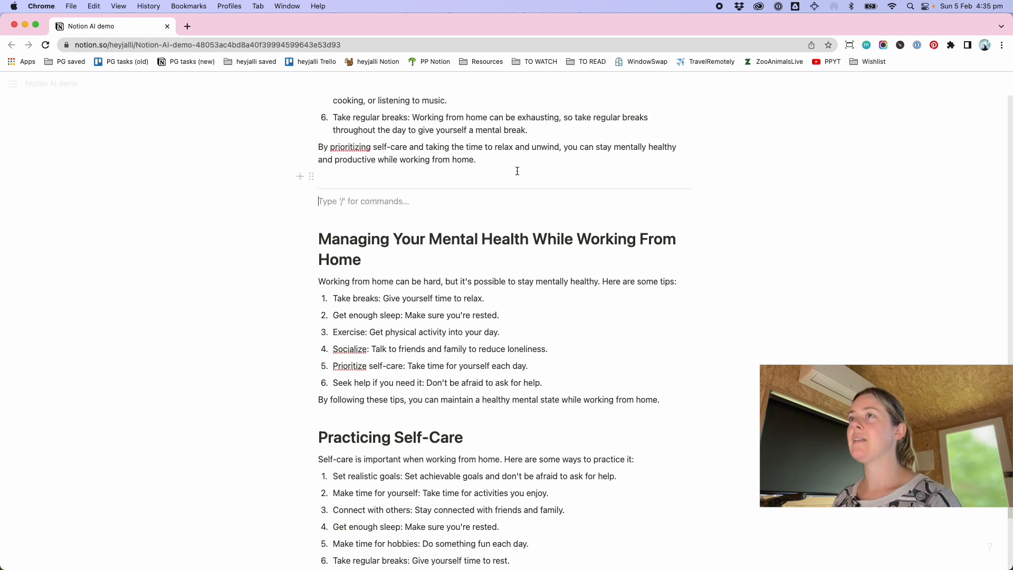
Arrange the original and simplified mental-health sections side by side in two columns
{"action": "scroll", "coordinate": [474, 230], "scroll_direction": "down", "scroll_amount": 3}
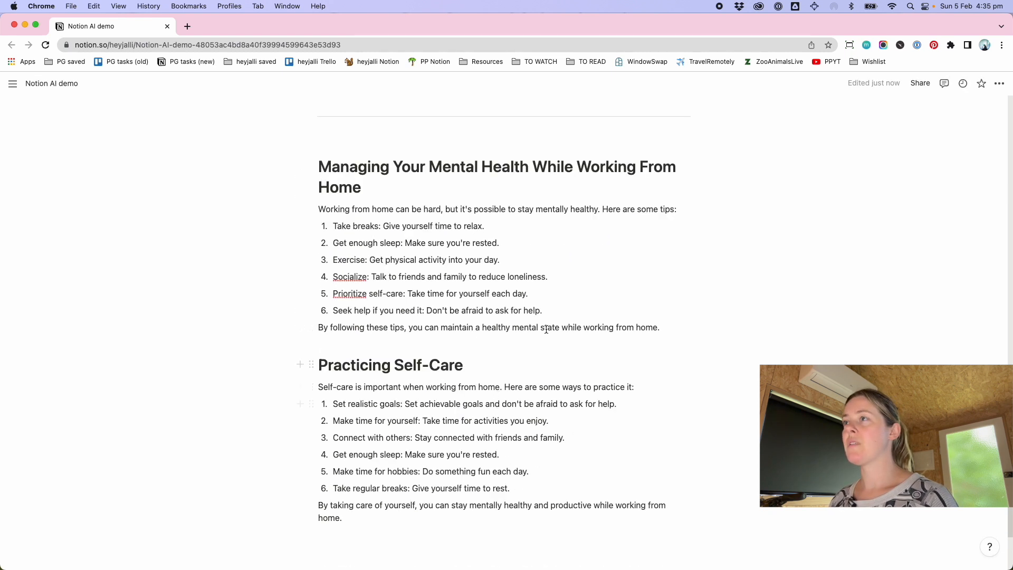
{"action": "left_click_drag", "start_coordinate": [475, 165], "coordinate": [527, 258]}
{"action": "scroll", "coordinate": [512, 246], "scroll_direction": "up", "scroll_amount": 2}
{"action": "scroll", "coordinate": [511, 245], "scroll_direction": "up", "scroll_amount": 2}
{"action": "mouse_move", "coordinate": [308, 276]}
{"action": "left_mouse_down"}
{"action": "mouse_move", "coordinate": [425, 166]}
{"action": "mouse_move", "coordinate": [441, 102]}
{"action": "mouse_move", "coordinate": [452, 194]}
{"action": "mouse_move", "coordinate": [674, 136]}
{"action": "mouse_move", "coordinate": [696, 159]}
{"action": "left_mouse_up"}
{"action": "scroll", "coordinate": [401, 449], "scroll_direction": "down", "scroll_amount": 1}
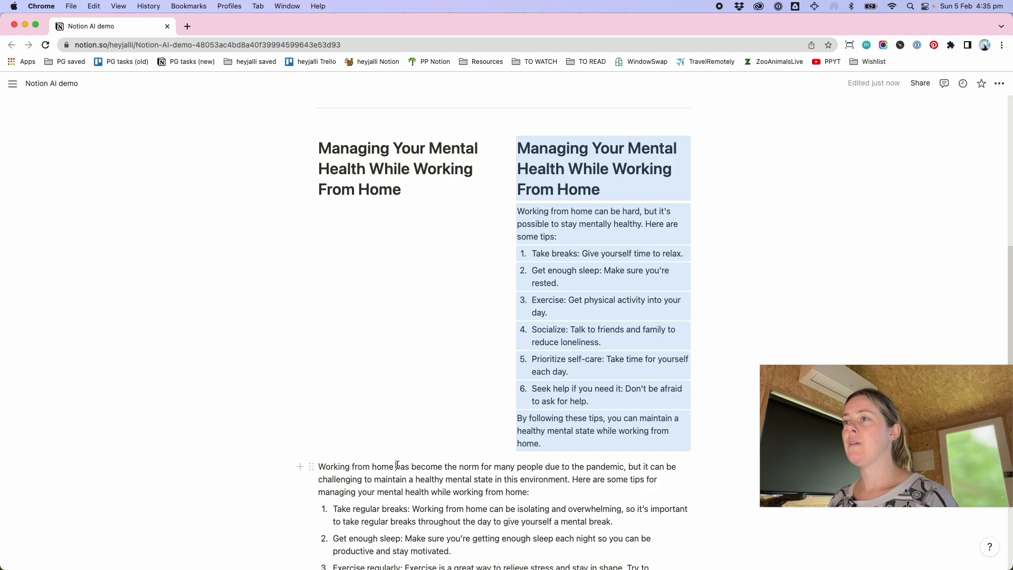
{"action": "scroll", "coordinate": [397, 465], "scroll_direction": "down", "scroll_amount": 5}
{"action": "mouse_move", "coordinate": [395, 444]}
{"action": "left_mouse_down"}
{"action": "mouse_move", "coordinate": [363, 216]}
{"action": "mouse_move", "coordinate": [329, 231]}
{"action": "mouse_move", "coordinate": [315, 199]}
{"action": "mouse_move", "coordinate": [318, 90]}
{"action": "mouse_move", "coordinate": [357, 489]}
{"action": "left_mouse_up"}
{"action": "scroll", "coordinate": [400, 465], "scroll_direction": "down", "scroll_amount": 6}
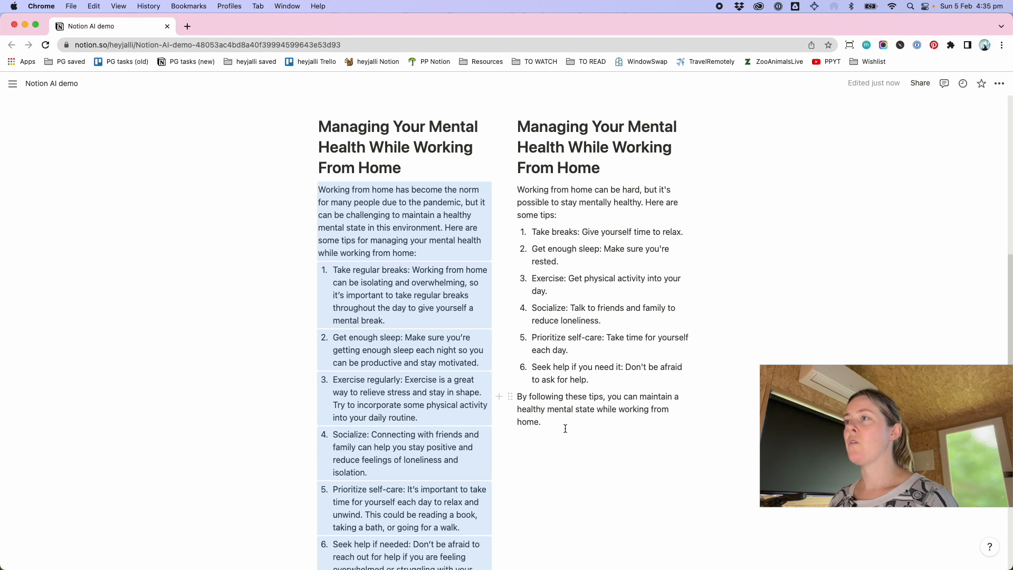
{"action": "left_click", "coordinate": [538, 437]}
{"action": "scroll", "coordinate": [537, 440], "scroll_direction": "down", "scroll_amount": 1}
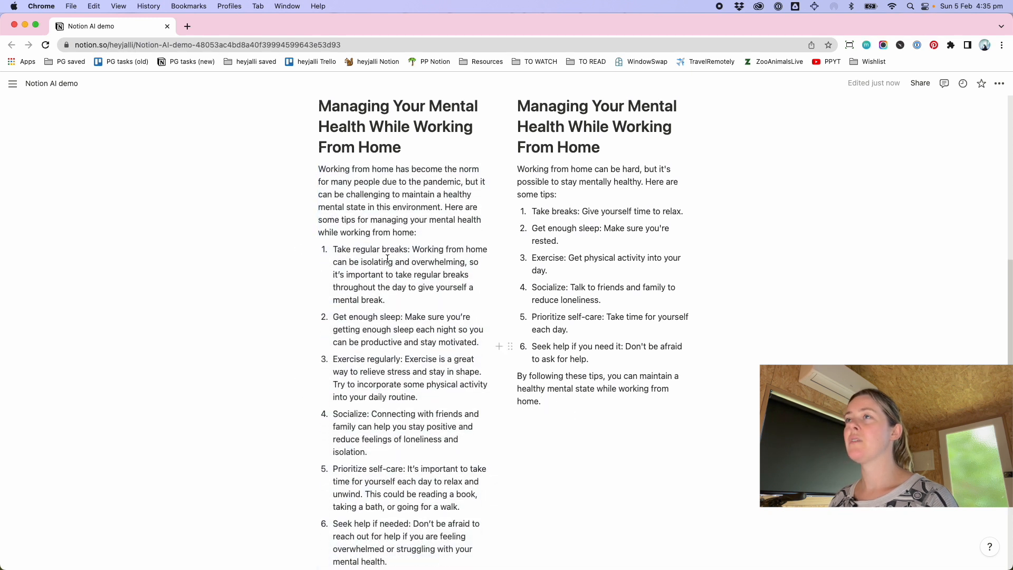
Switch the page to full width
{"action": "left_click", "coordinate": [999, 83]}
{"action": "left_click", "coordinate": [984, 175]}
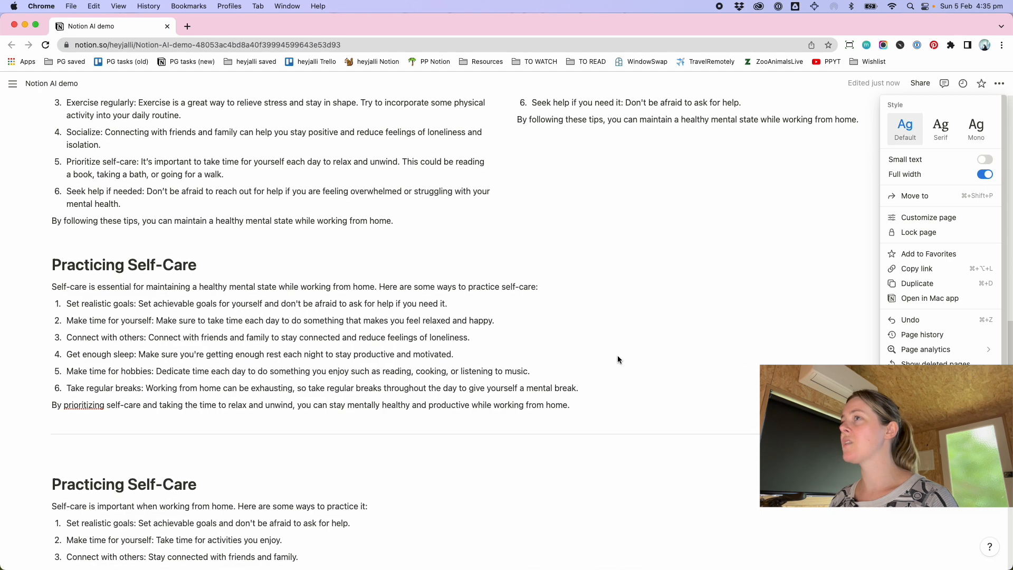
{"action": "left_click", "coordinate": [645, 358]}
Arrange the original and simplified Practicing Self-Care sections side by side in two columns
{"action": "scroll", "coordinate": [340, 409], "scroll_direction": "down", "scroll_amount": 4}
{"action": "left_click", "coordinate": [181, 370]}
{"action": "left_click", "coordinate": [241, 504], "text": "shift"}
{"action": "left_click_drag", "start_coordinate": [43, 367], "coordinate": [960, 169]}
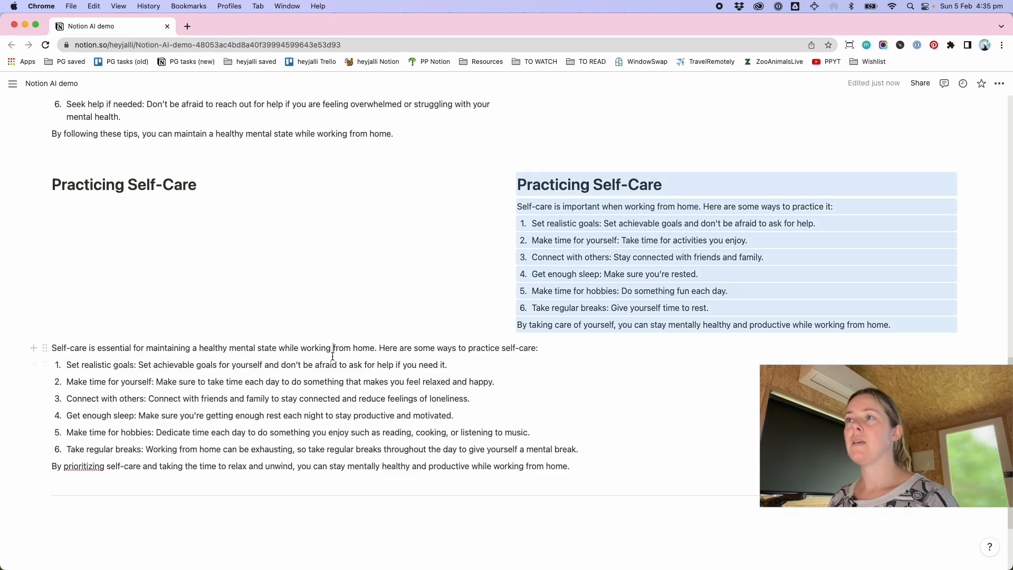
{"action": "left_click", "coordinate": [333, 356]}
{"action": "left_click", "coordinate": [340, 467], "text": "shift"}
{"action": "left_click_drag", "start_coordinate": [44, 349], "coordinate": [63, 228]}
Apply a yellow background to the original mental-health and self-care sections in the left column
{"action": "scroll", "coordinate": [578, 383], "scroll_direction": "up", "scroll_amount": 5}
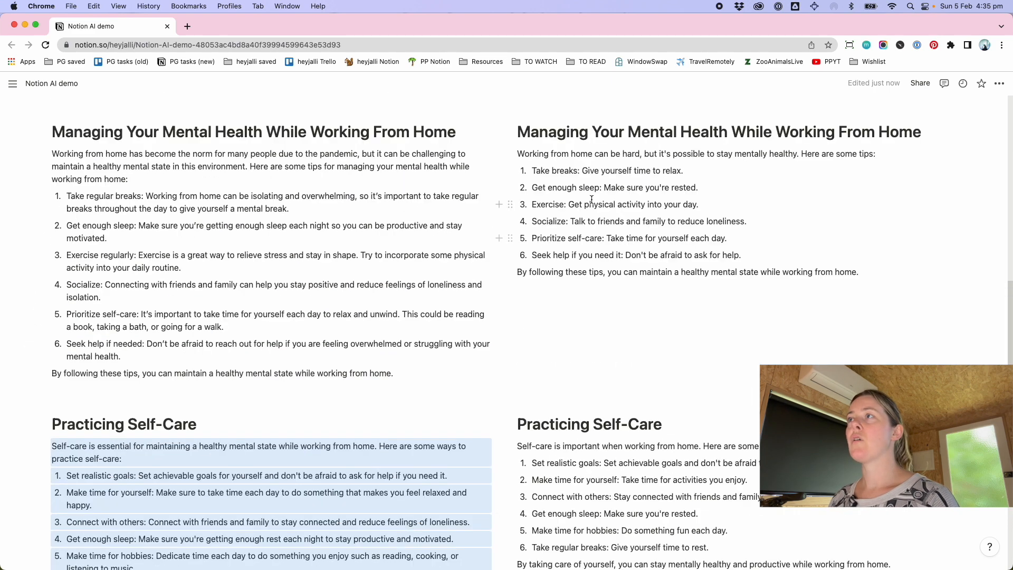
{"action": "left_click", "coordinate": [361, 133]}
{"action": "left_click", "coordinate": [381, 368], "text": "shift"}
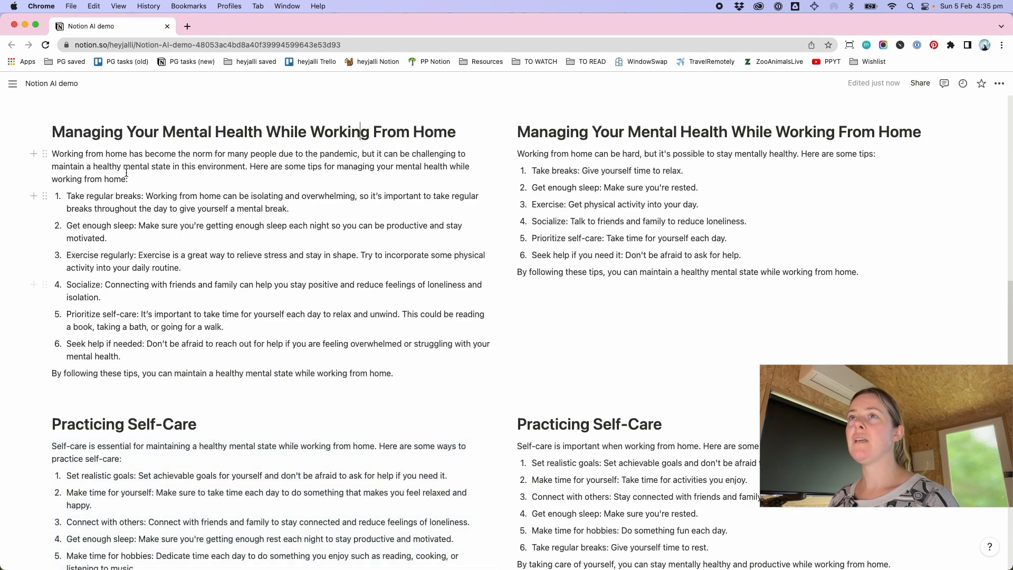
{"action": "left_click", "coordinate": [44, 130]}
{"action": "mouse_move", "coordinate": [63, 231]}
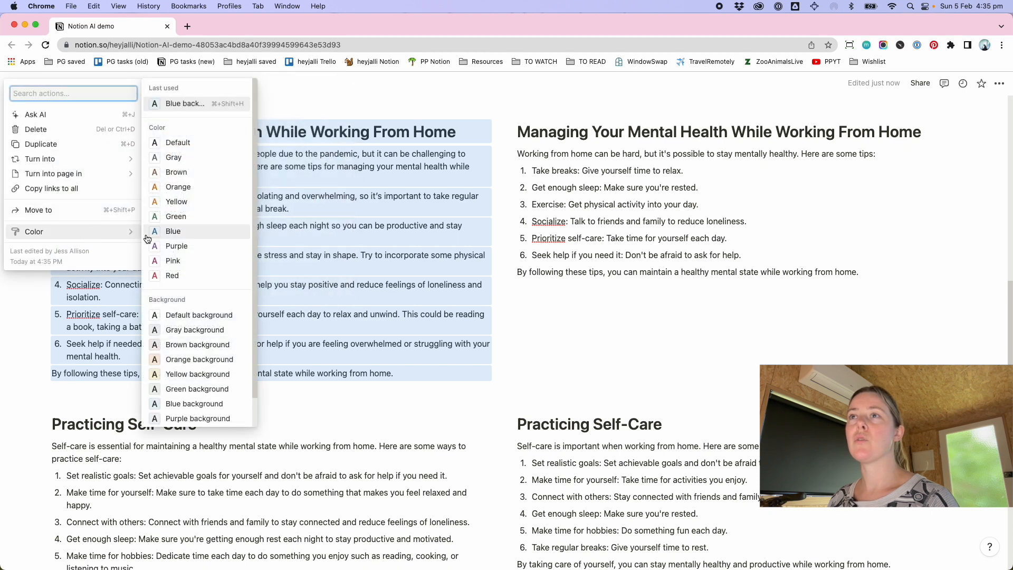
{"action": "left_click", "coordinate": [175, 375]}
{"action": "scroll", "coordinate": [193, 425], "scroll_direction": "down", "scroll_amount": 4}
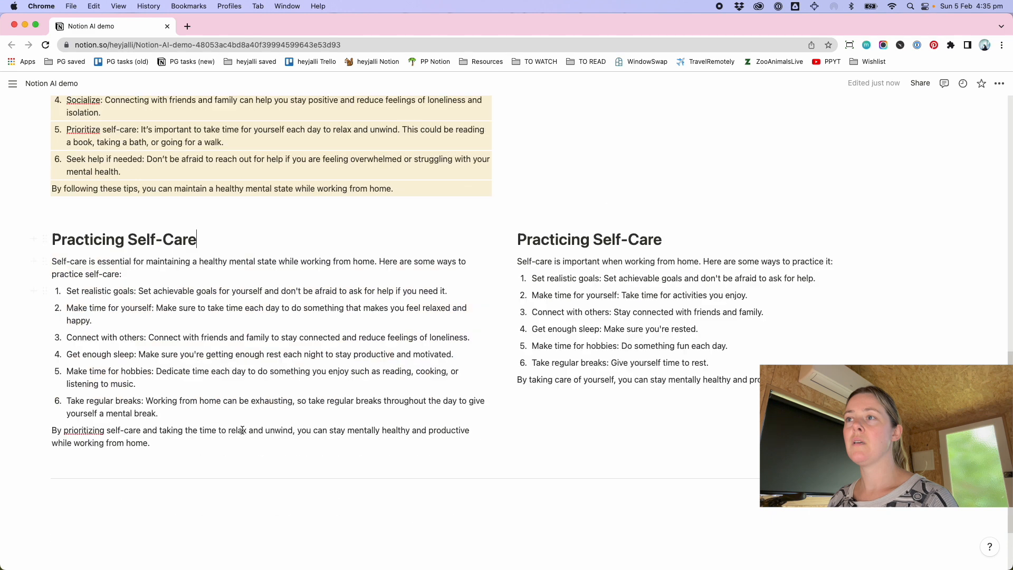
{"action": "left_click_drag", "start_coordinate": [224, 428], "coordinate": [48, 240]}
{"action": "left_click", "coordinate": [48, 240]}
{"action": "mouse_move", "coordinate": [149, 295]}
{"action": "left_click", "coordinate": [220, 417]}
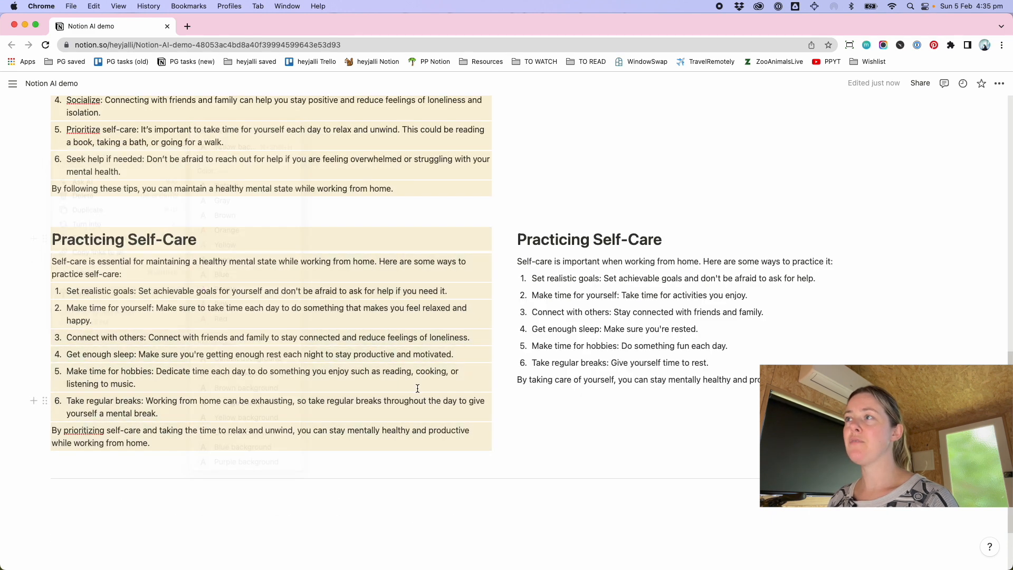
Summarize the page with the AI in a new block at the end and keep the summary
{"action": "scroll", "coordinate": [633, 378], "scroll_direction": "up", "scroll_amount": 4}
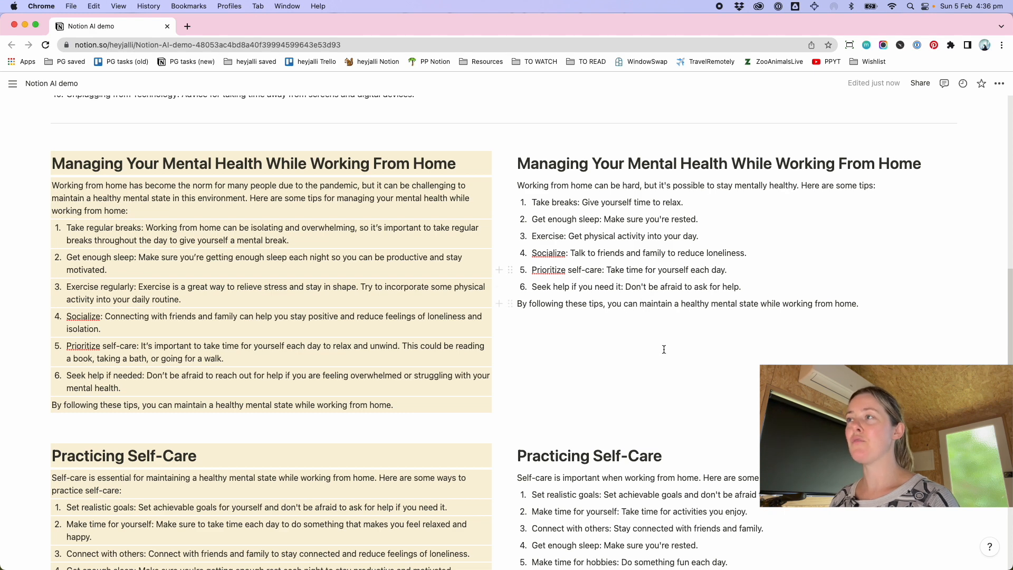
{"action": "scroll", "coordinate": [596, 307], "scroll_direction": "down", "scroll_amount": 8}
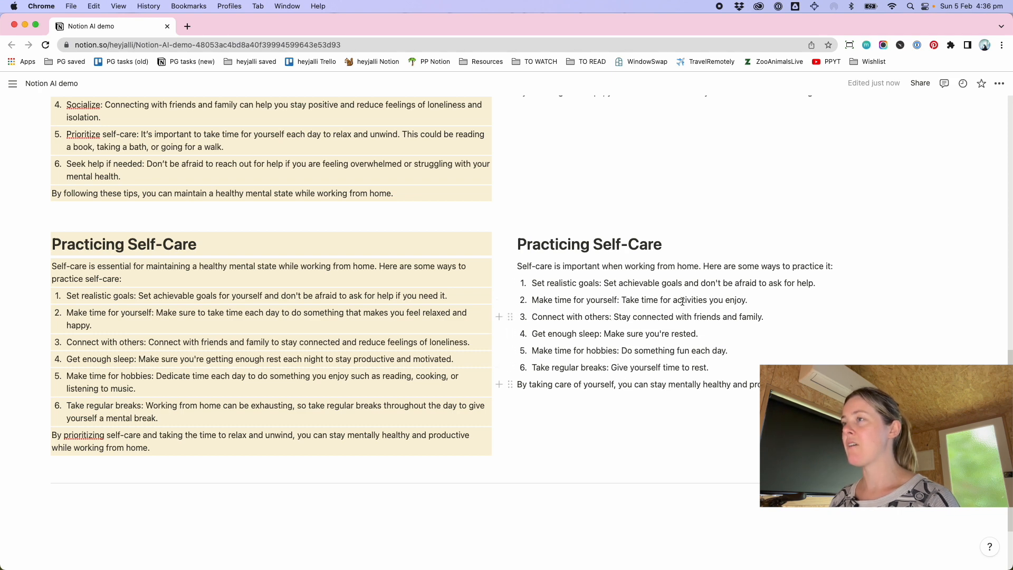
{"action": "scroll", "coordinate": [682, 300], "scroll_direction": "up", "scroll_amount": 4}
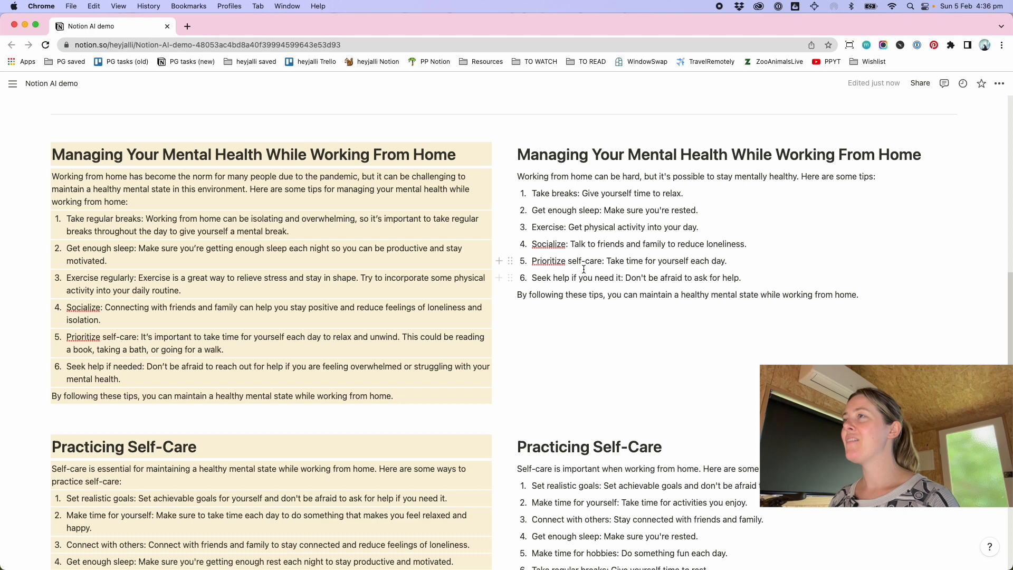
{"action": "scroll", "coordinate": [584, 269], "scroll_direction": "down", "scroll_amount": 5}
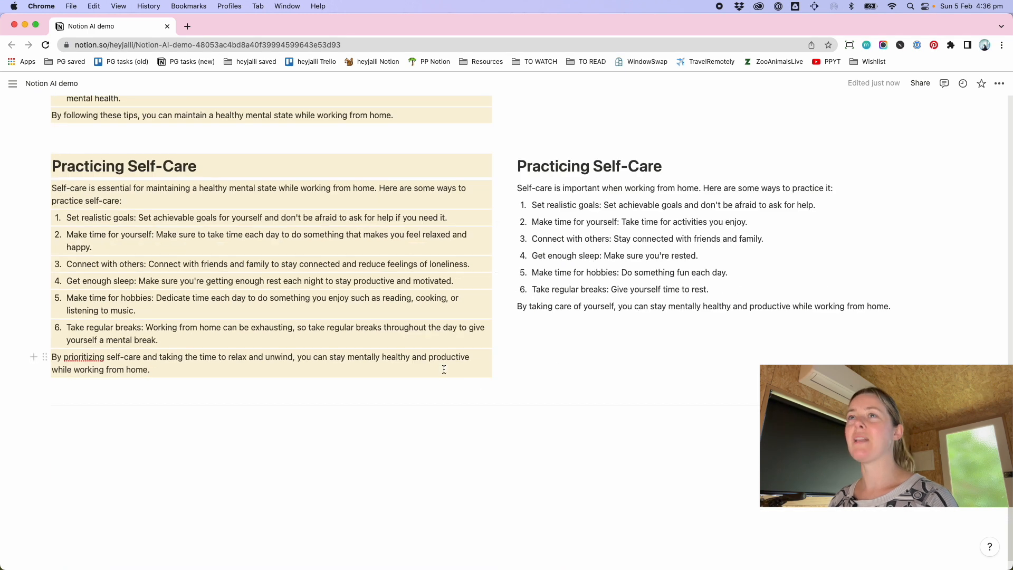
{"action": "left_click", "coordinate": [349, 442]}
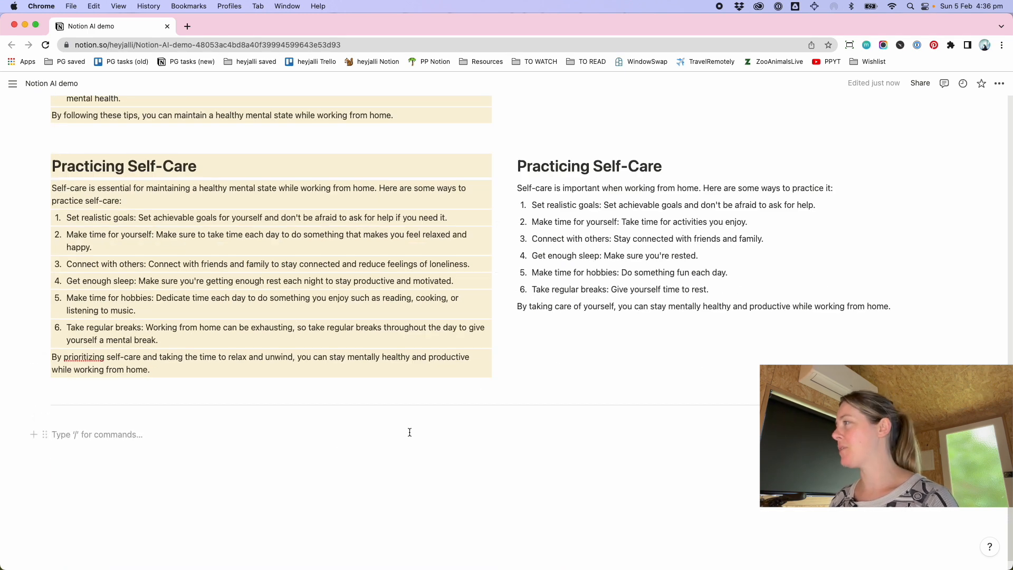
{"action": "type", "text": "/"}
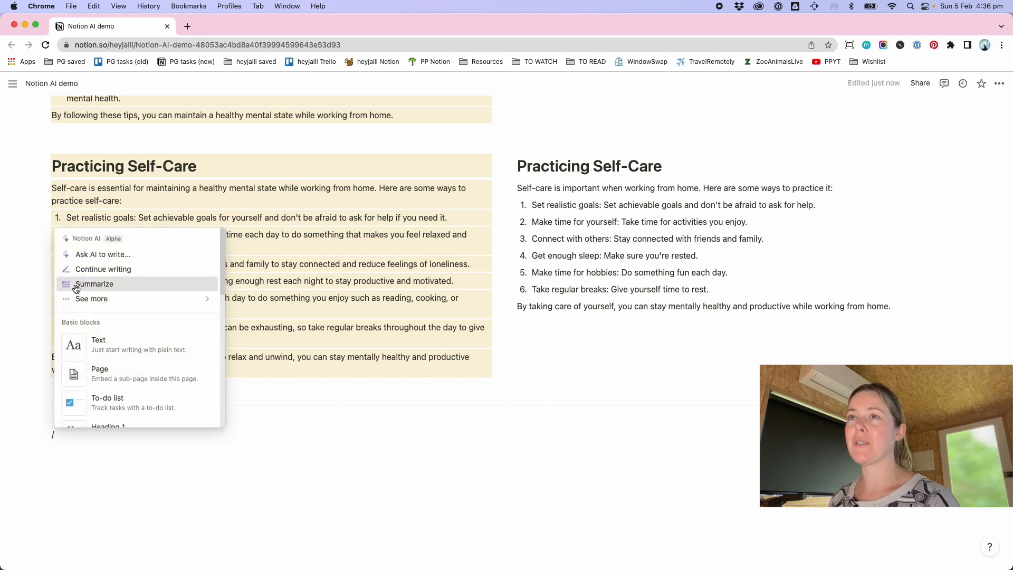
{"action": "left_click", "coordinate": [79, 283]}
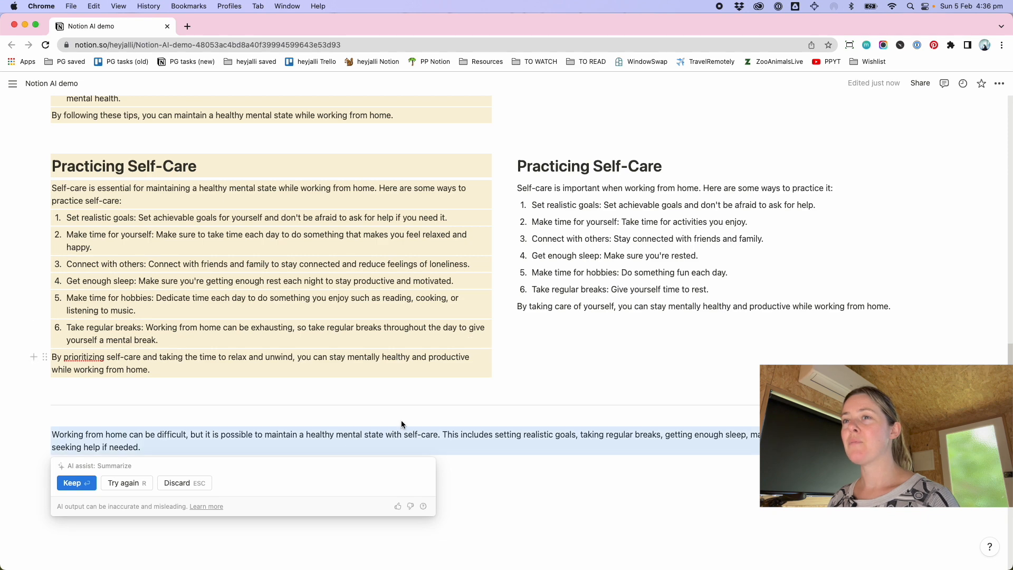
{"action": "left_click", "coordinate": [72, 483]}
Turn off full width for the page
{"action": "left_click", "coordinate": [999, 82]}
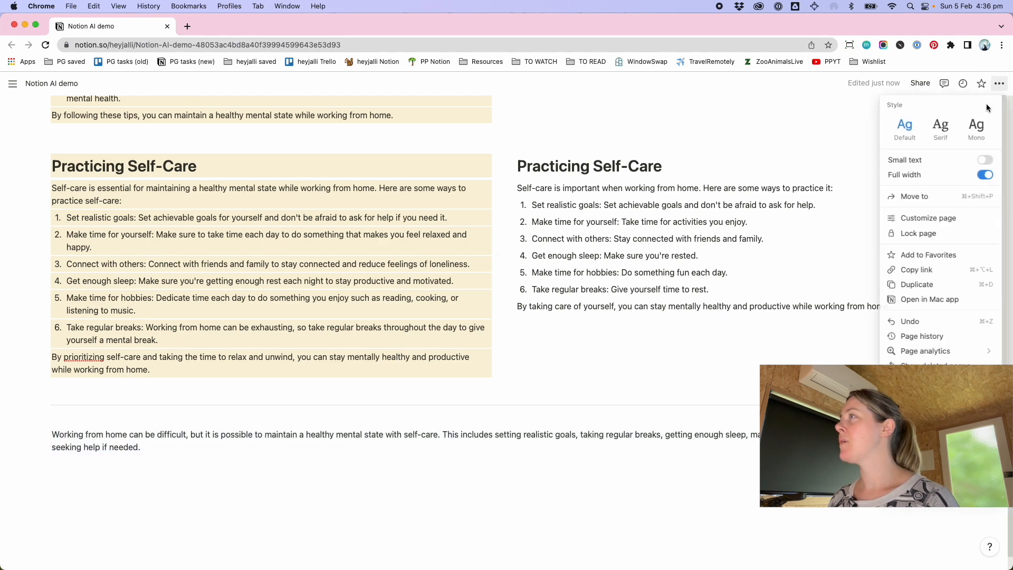
{"action": "left_click", "coordinate": [981, 175]}
{"action": "left_click", "coordinate": [685, 243]}
{"action": "scroll", "coordinate": [632, 239], "scroll_direction": "down", "scroll_amount": 12}
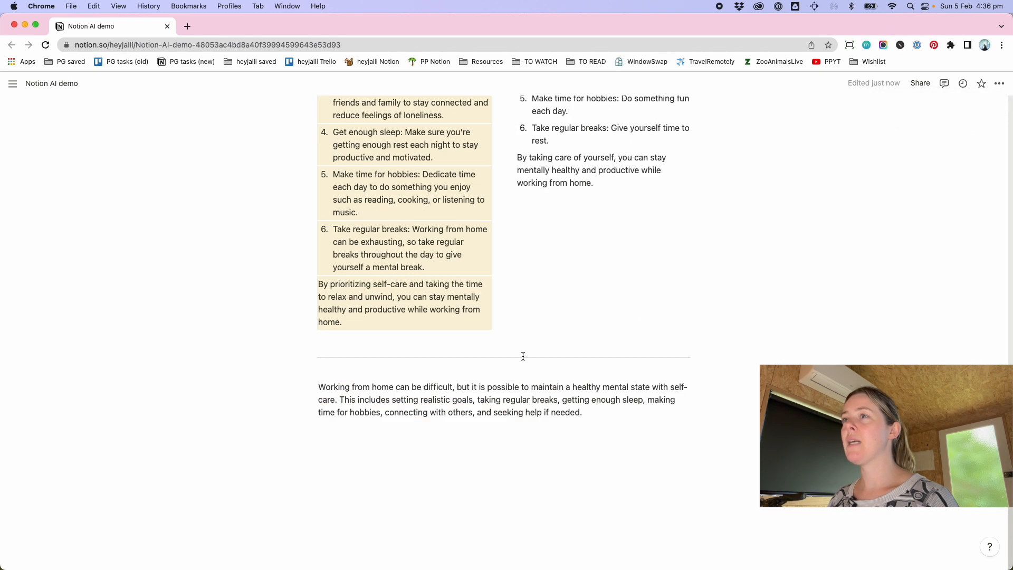
Add a divider line below the summary paragraph and start a new empty block under it
{"action": "left_click", "coordinate": [607, 415]}
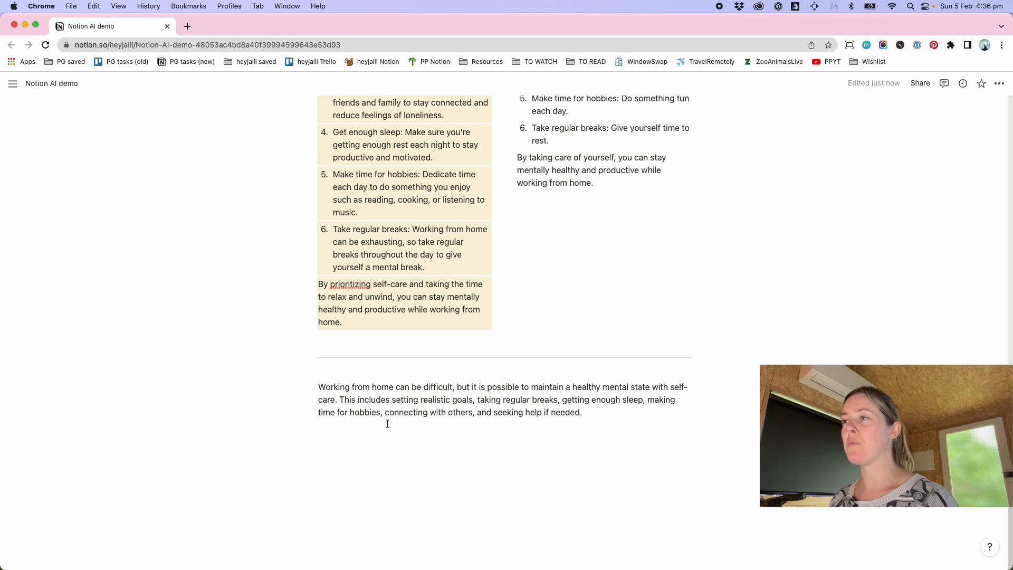
{"action": "key", "text": "Return"}
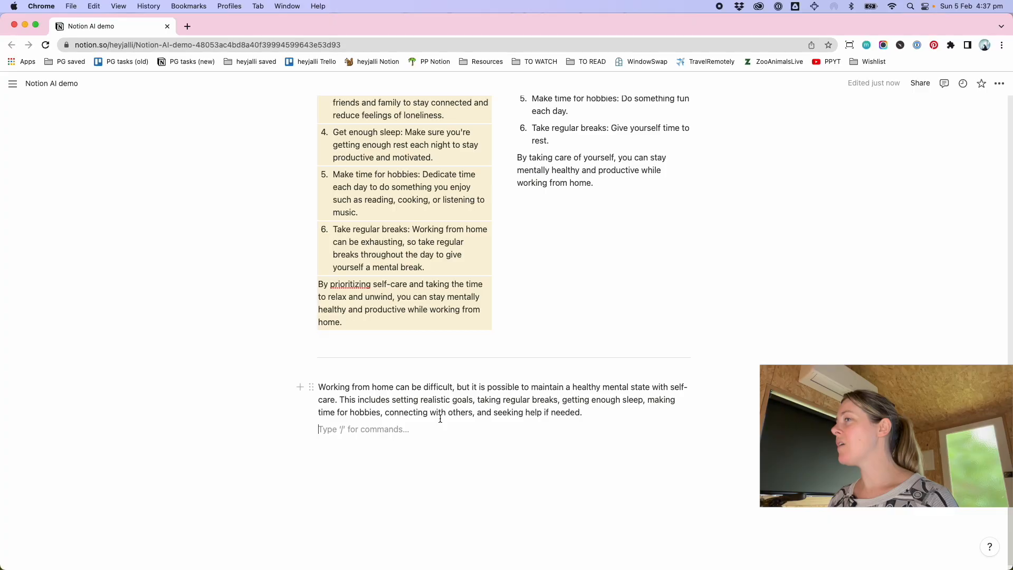
{"action": "type", "text": "---"}
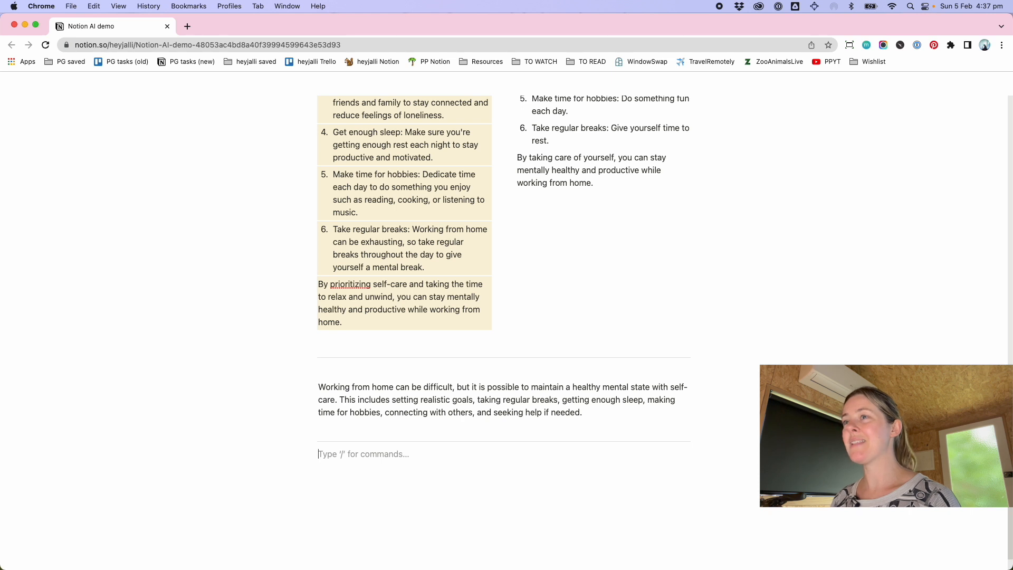
{"action": "key", "text": "Return"}
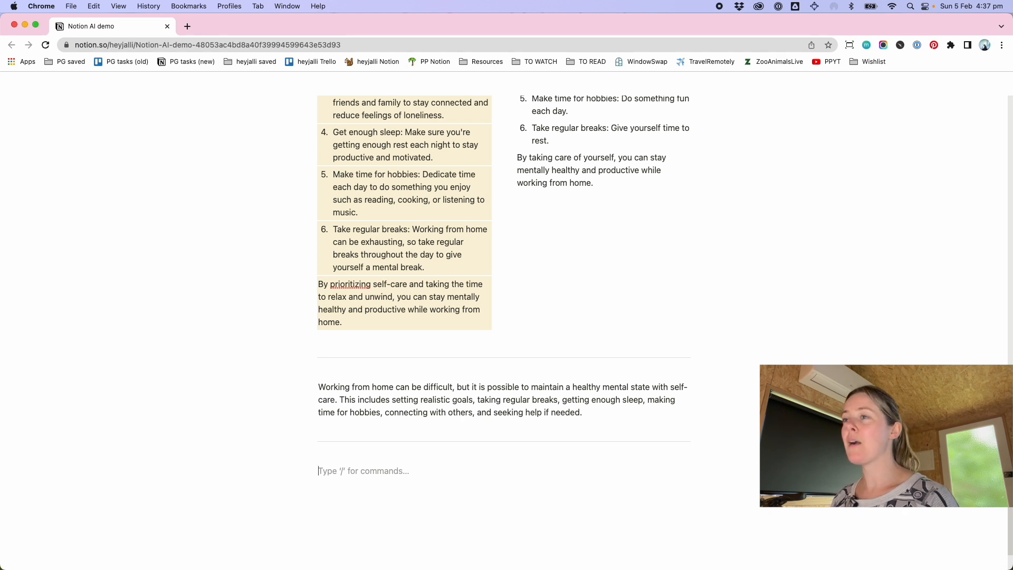
Open the block command menu and view the additional Notion AI actions under See more
{"action": "type", "text": "/"}
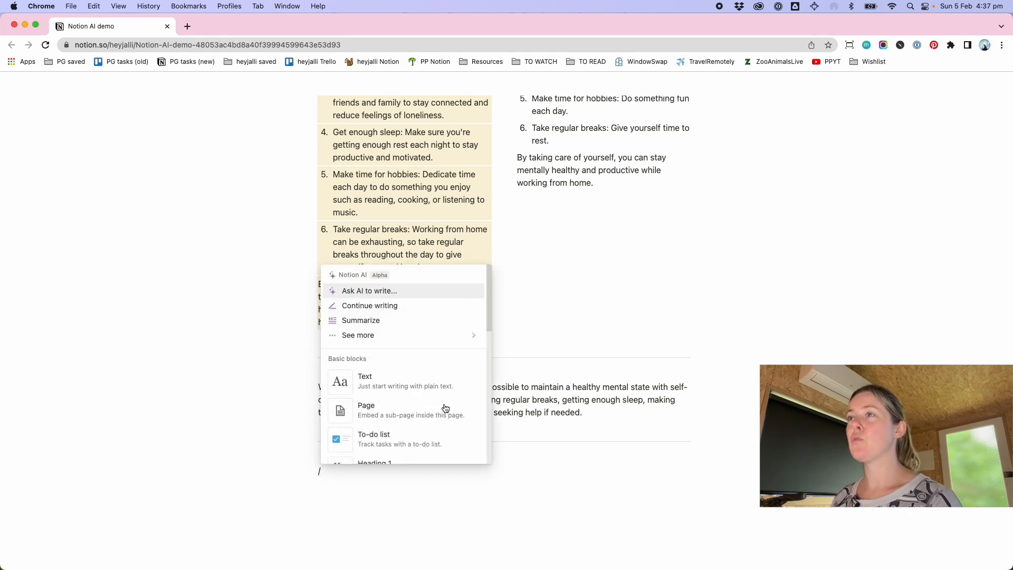
{"action": "mouse_move", "coordinate": [391, 345]}
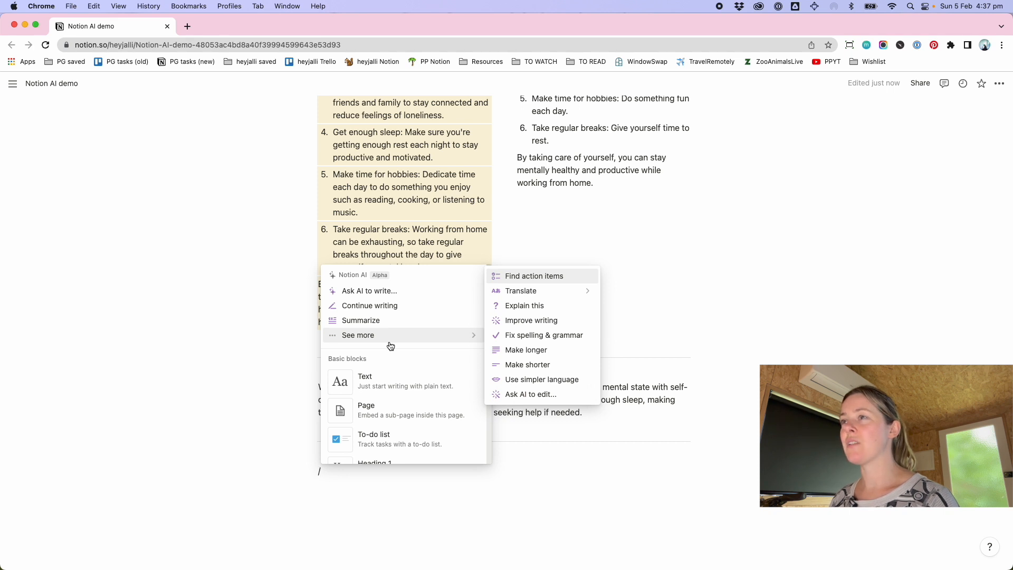
{"action": "left_click", "coordinate": [366, 472]}
Select all content on the page and delete it
{"action": "scroll", "coordinate": [369, 464], "scroll_direction": "up", "scroll_amount": 10}
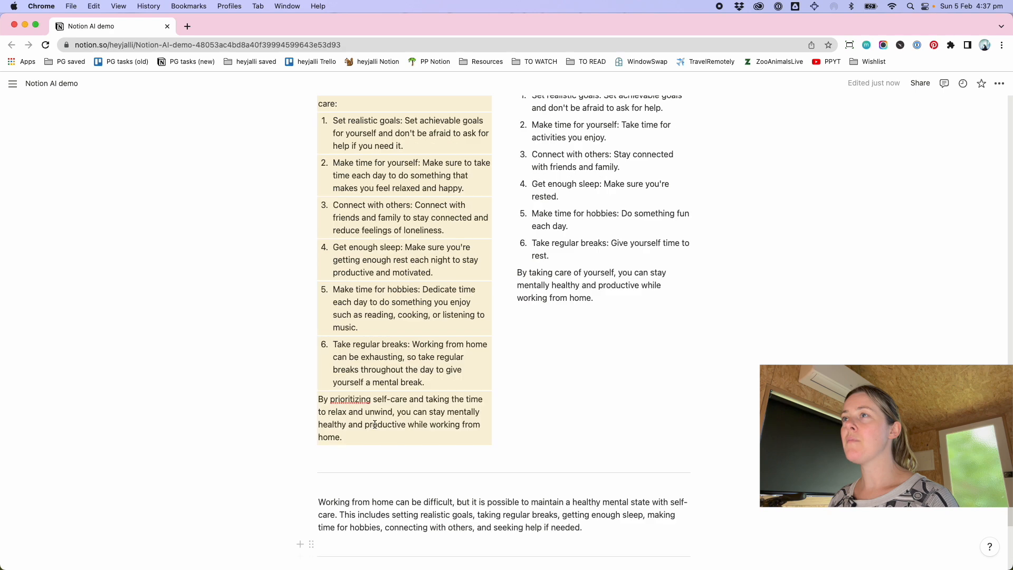
{"action": "scroll", "coordinate": [374, 425], "scroll_direction": "down", "scroll_amount": 10}
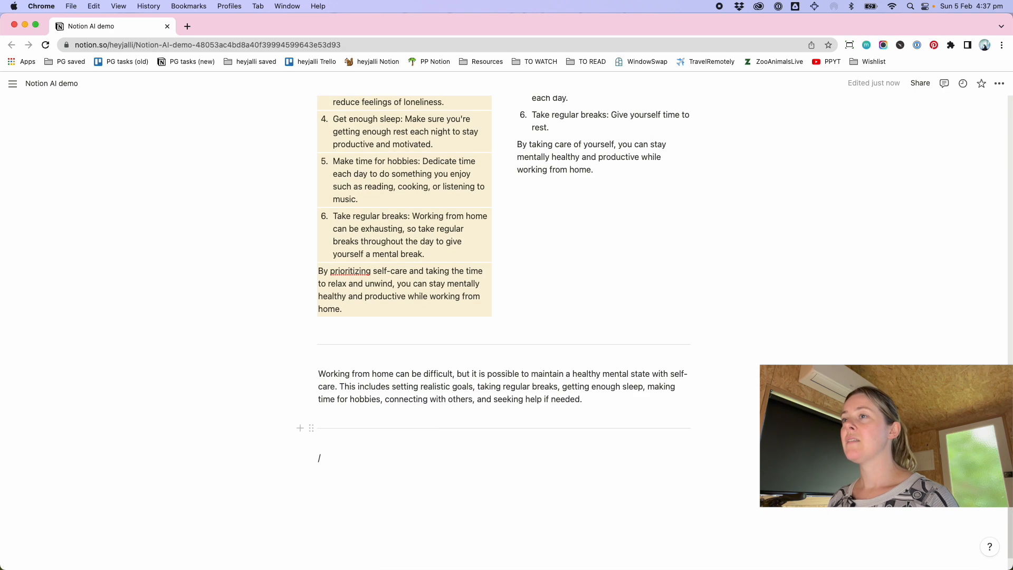
{"action": "scroll", "coordinate": [549, 303], "scroll_direction": "up", "scroll_amount": 5}
{"action": "scroll", "coordinate": [546, 299], "scroll_direction": "up", "scroll_amount": 1}
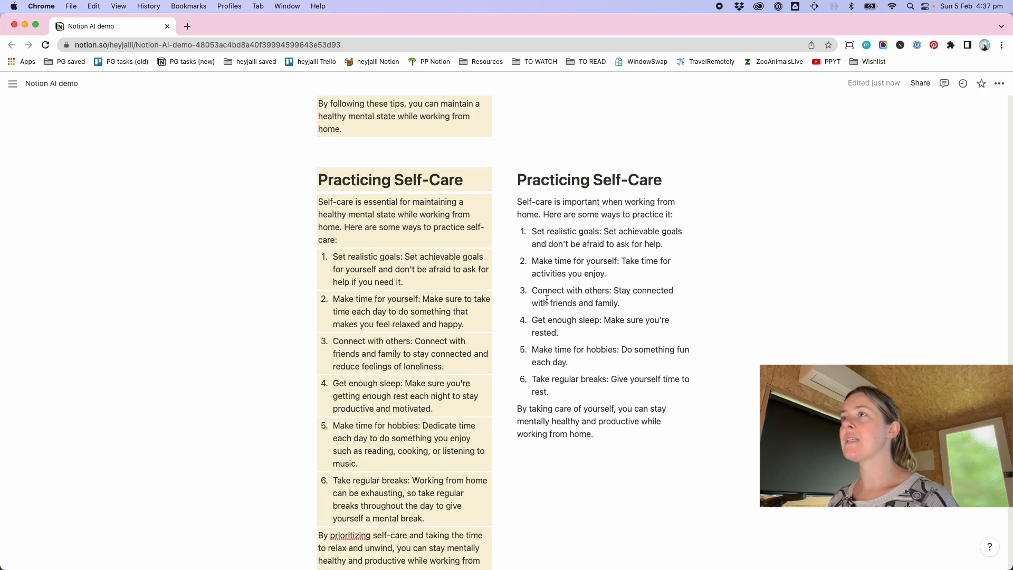
{"action": "scroll", "coordinate": [546, 300], "scroll_direction": "up", "scroll_amount": 15}
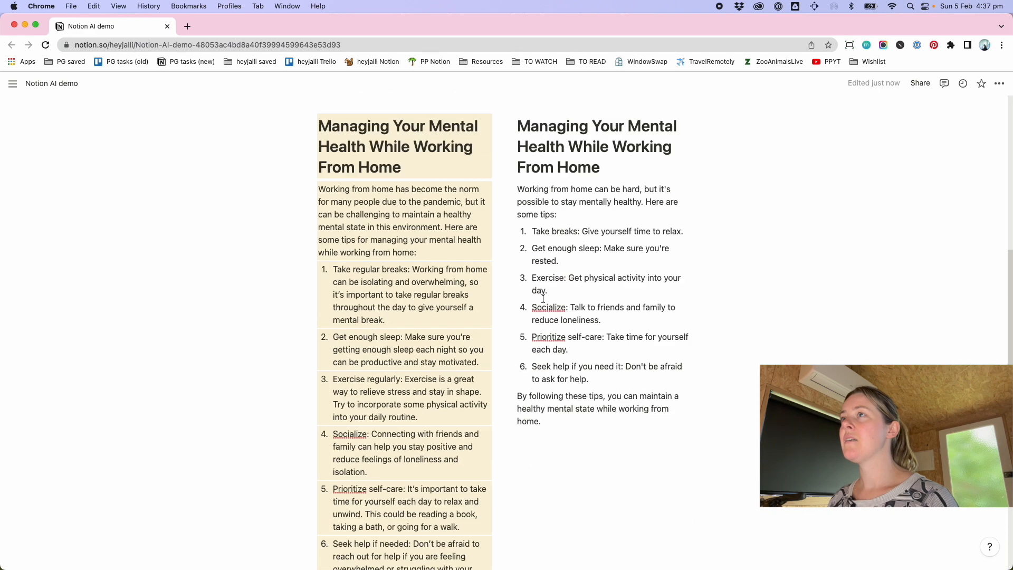
{"action": "left_click", "coordinate": [359, 214]}
{"action": "key", "text": "super+a"}
{"action": "key", "text": "super+a"}
{"action": "key", "text": "BackSpace"}
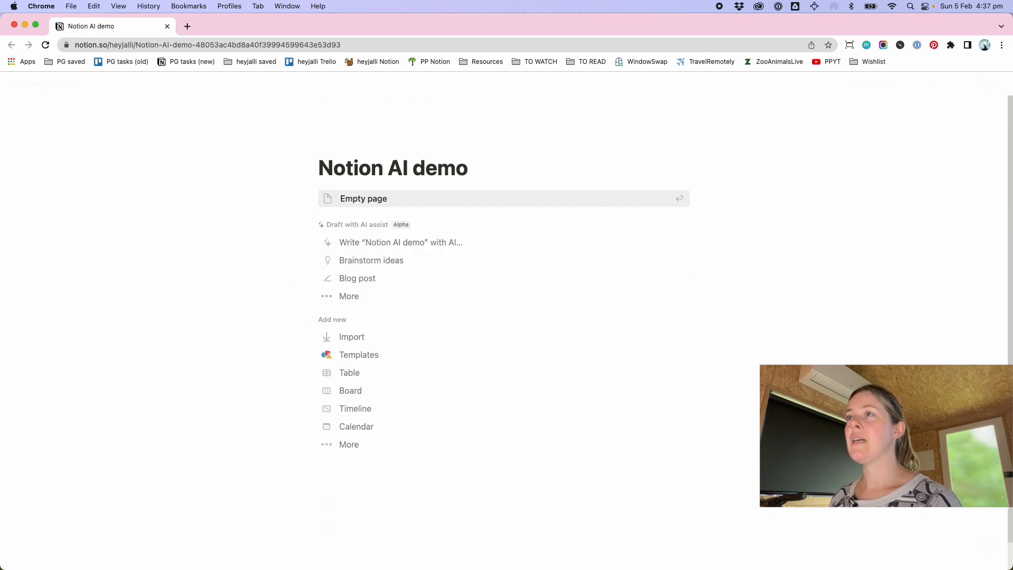
Draft a job description with AI for "Senior project manager in a digital design agency"
{"action": "left_click", "coordinate": [349, 296]}
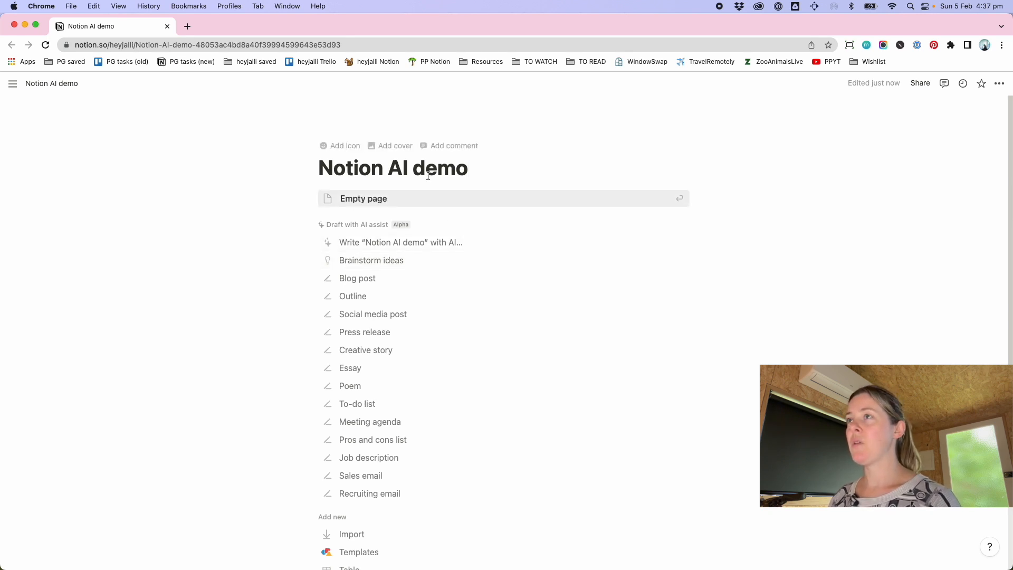
{"action": "left_click", "coordinate": [370, 458]}
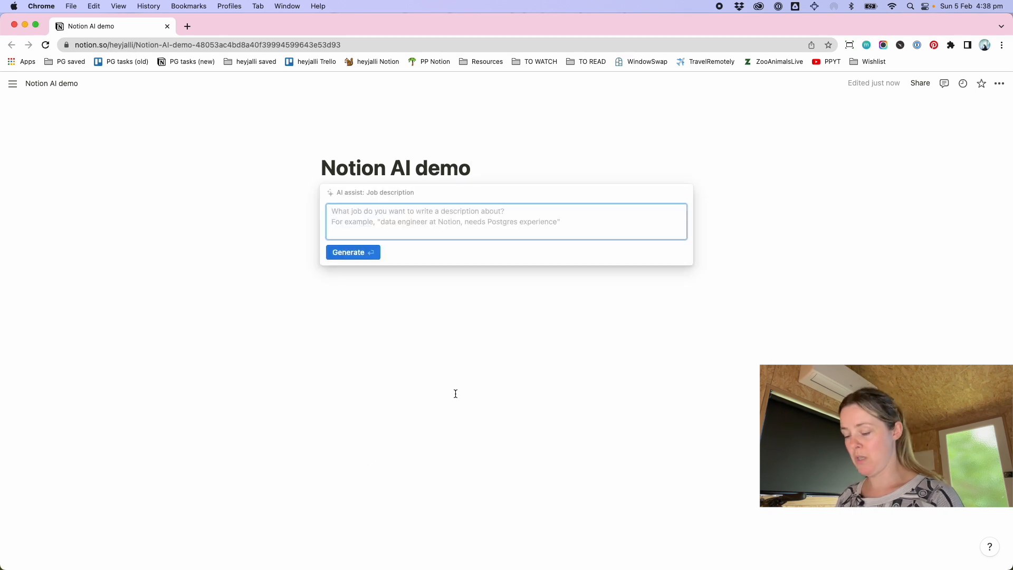
{"action": "type", "text": "Senior "}
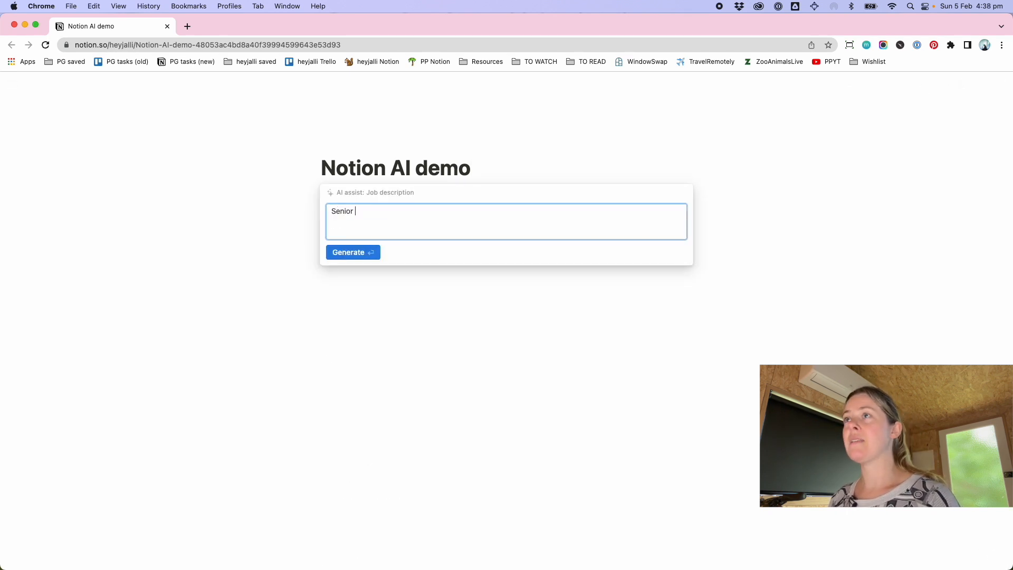
{"action": "type", "text": "project manager"}
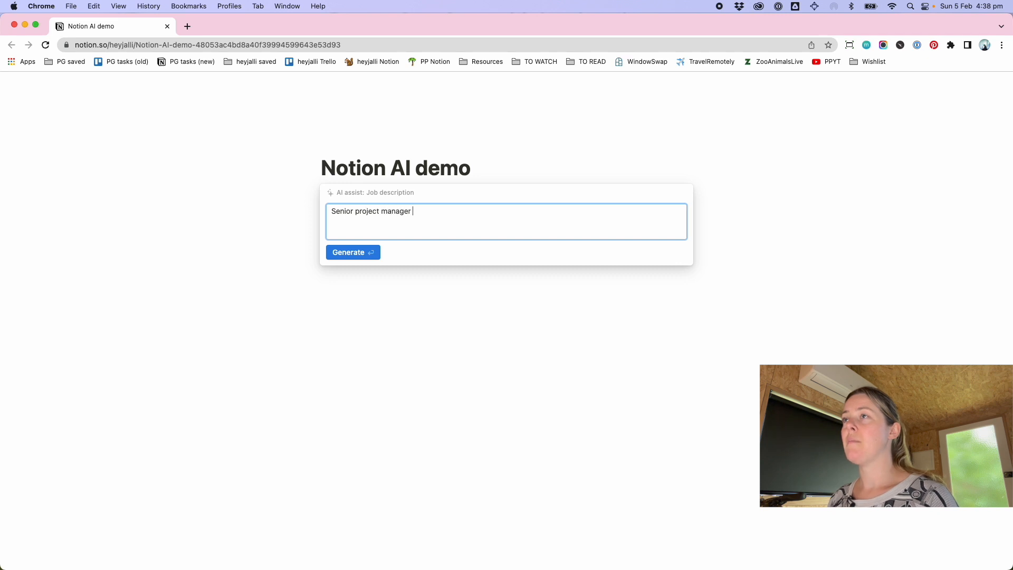
{"action": "type", "text": " in a digital design agency"}
{"action": "key", "text": "Return"}
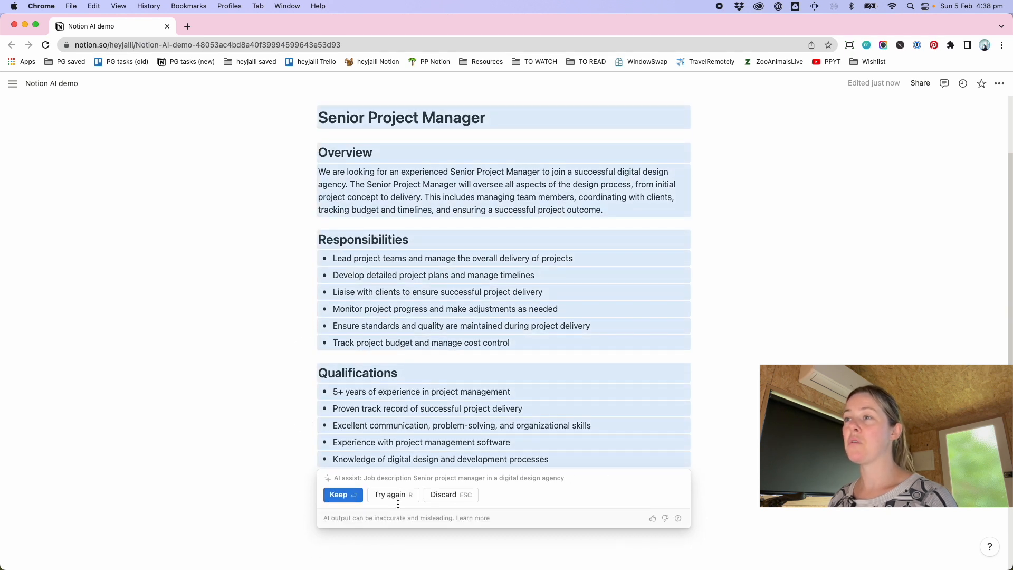
Regenerate the job description with the same prompt, keep it, and then clear it from the page
{"action": "left_click", "coordinate": [378, 494]}
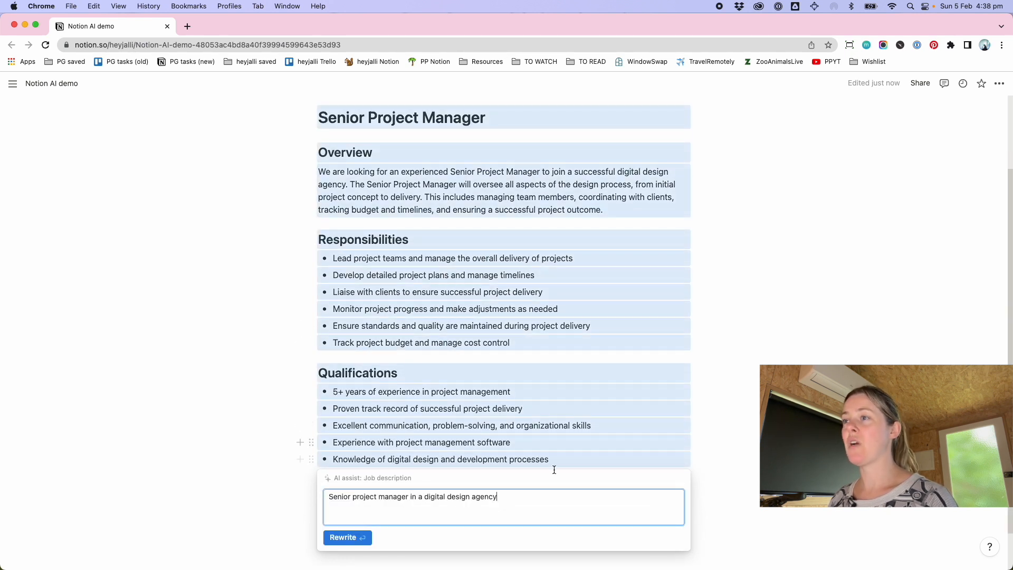
{"action": "left_click", "coordinate": [341, 538]}
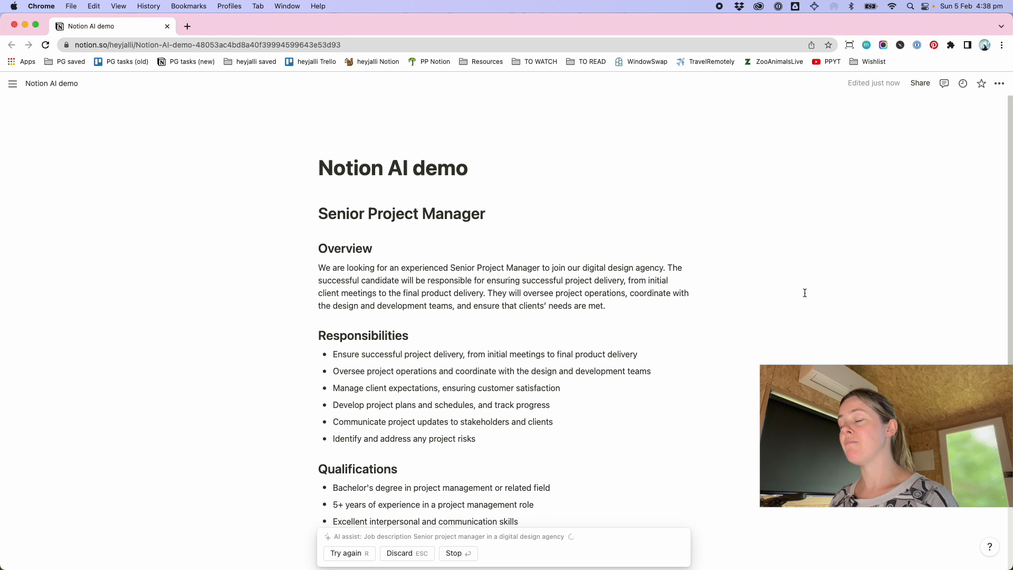
{"action": "scroll", "coordinate": [798, 294], "scroll_direction": "down", "scroll_amount": 3}
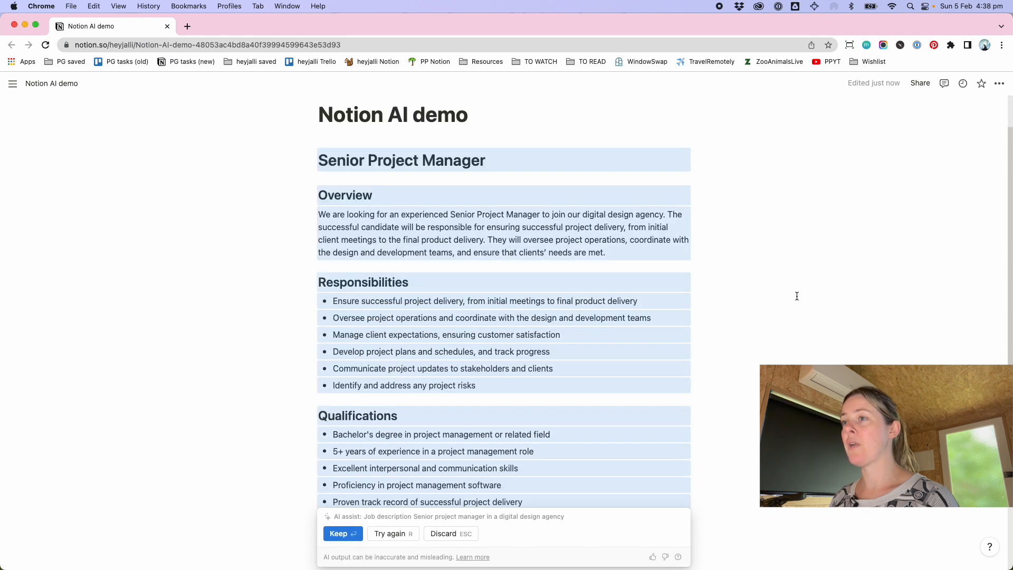
{"action": "left_click", "coordinate": [339, 499]}
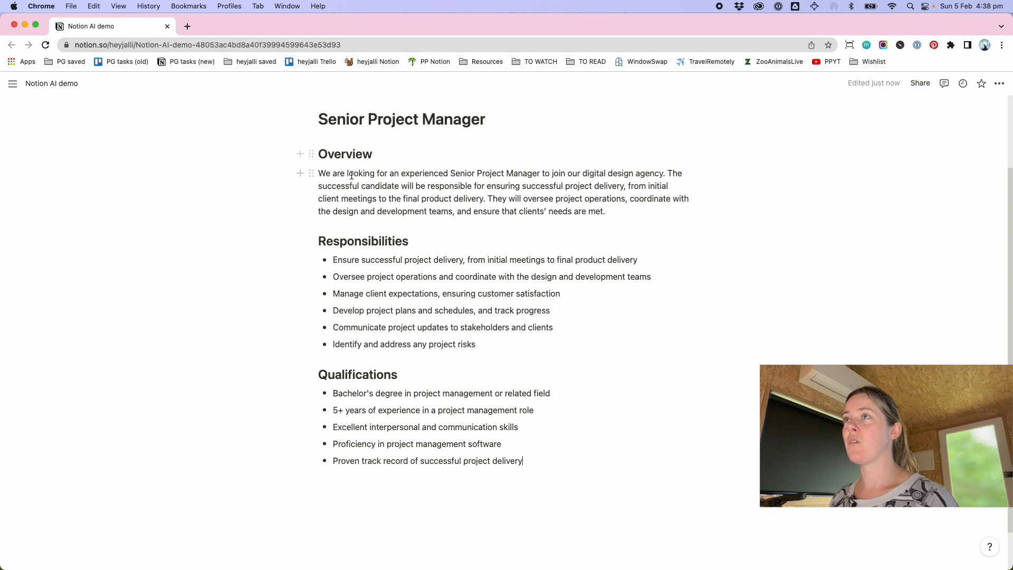
{"action": "key", "text": "super+a"}
{"action": "key", "text": "BackSpace"}
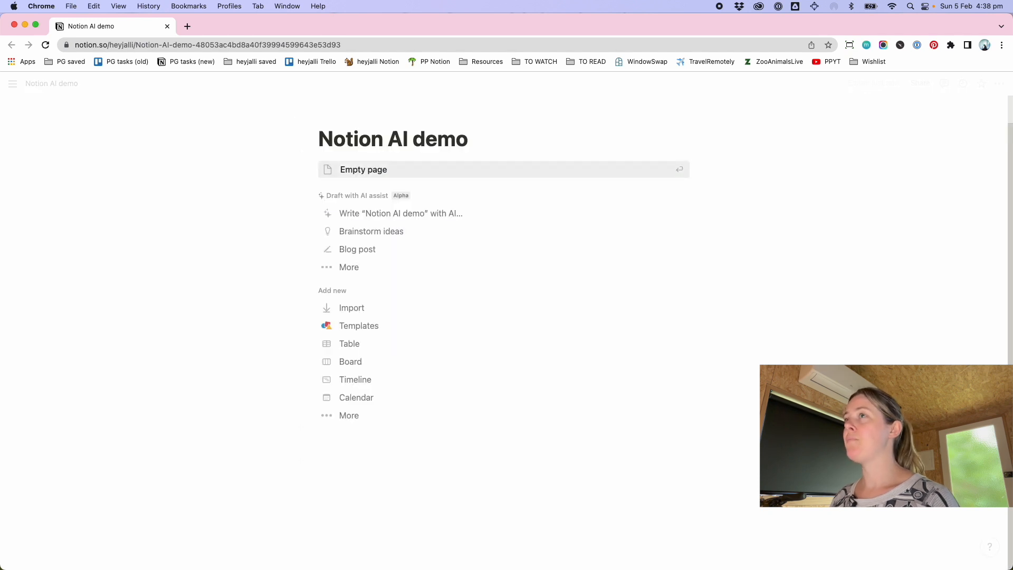
Draft an AI poem for "Write a modern poem about realising life is about what happens outside", then delete it
{"action": "left_click", "coordinate": [361, 268]}
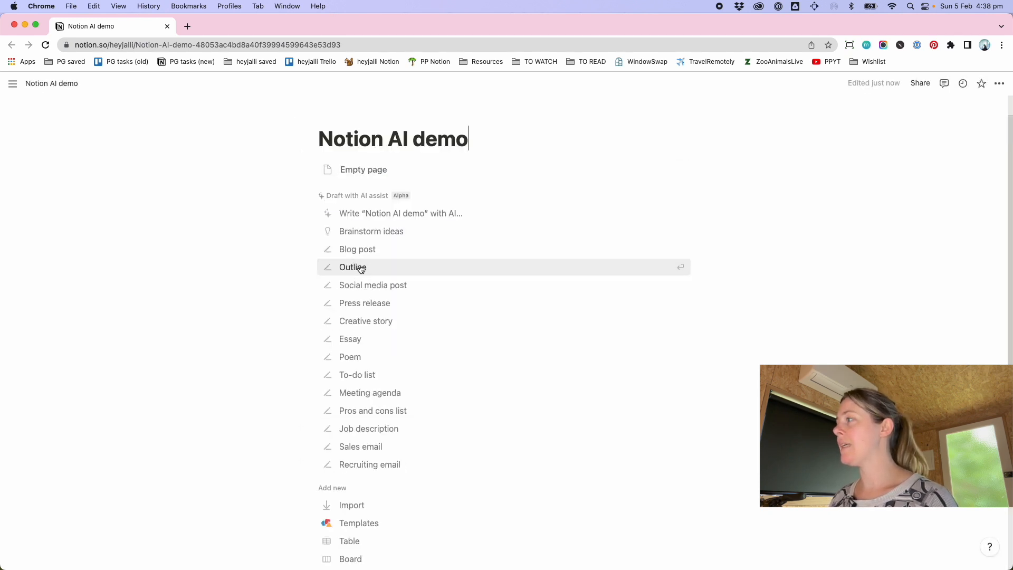
{"action": "left_click", "coordinate": [365, 357]}
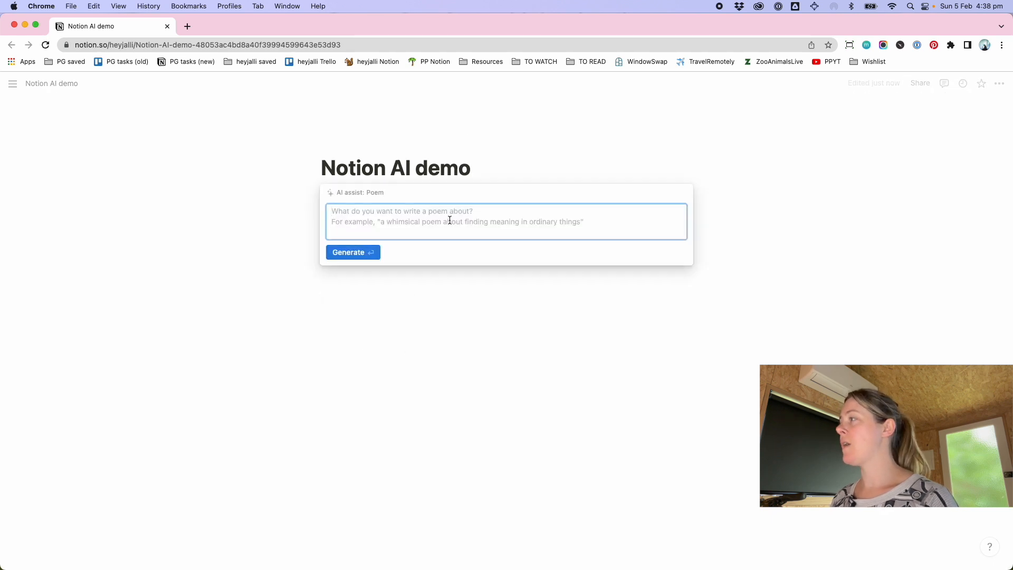
{"action": "type", "text": "Wite a modern "}
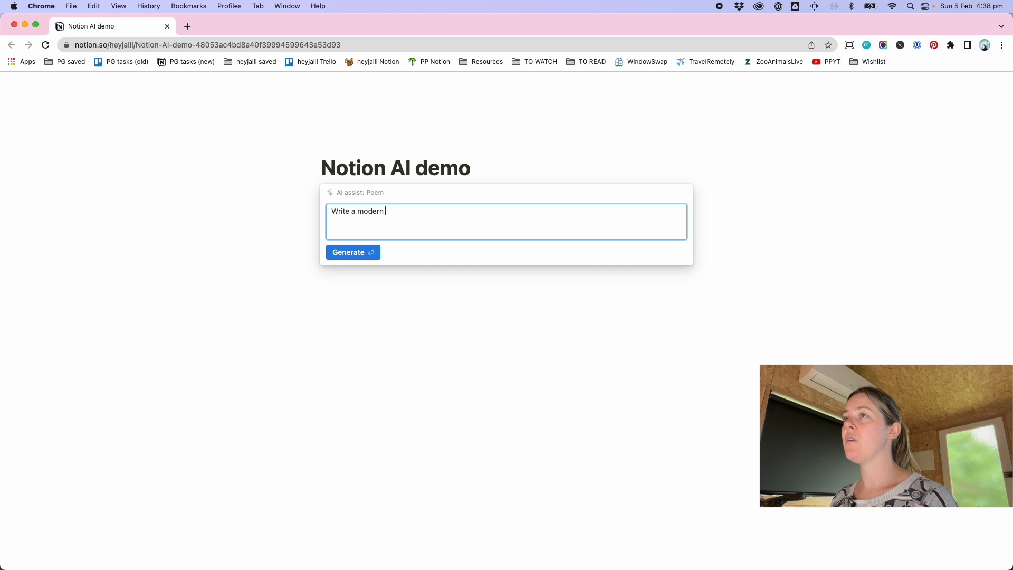
{"action": "type", "text": "poem about reali"}
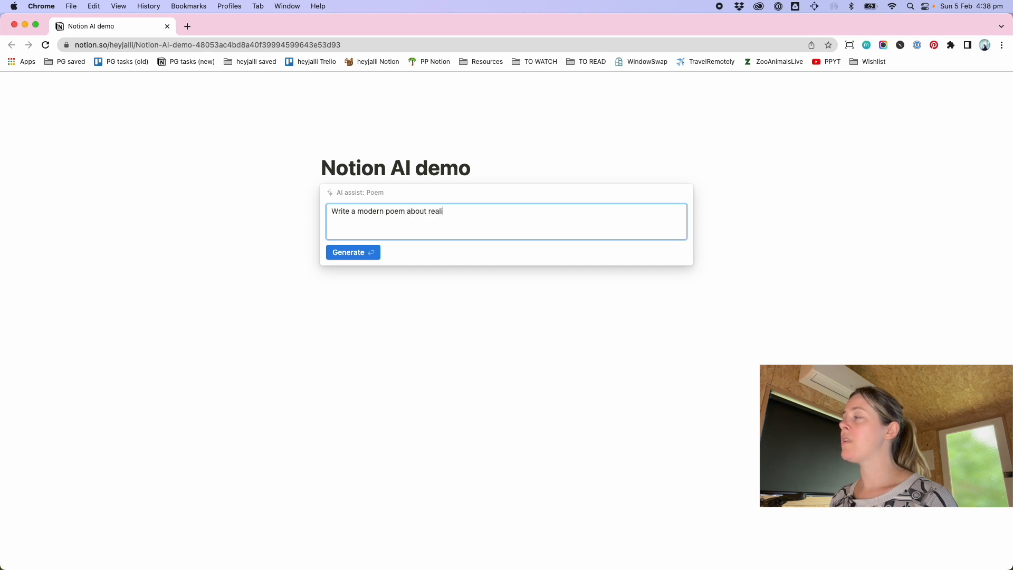
{"action": "type", "text": "sing life is about what happens out"}
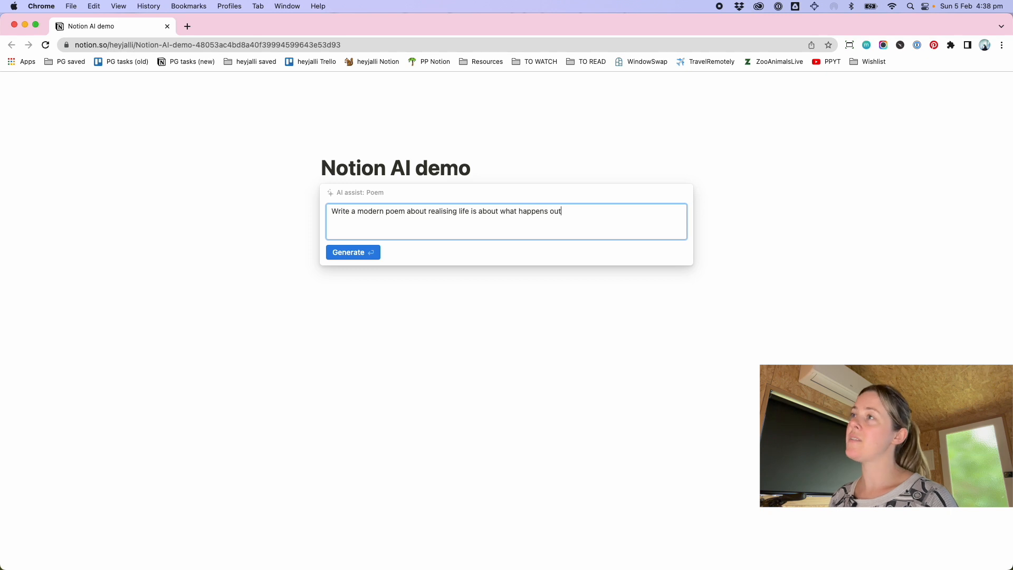
{"action": "type", "text": "is"}
{"action": "key", "text": "BackSpace"}
{"action": "key", "text": "BackSpace"}
{"action": "type", "text": "side the screen"}
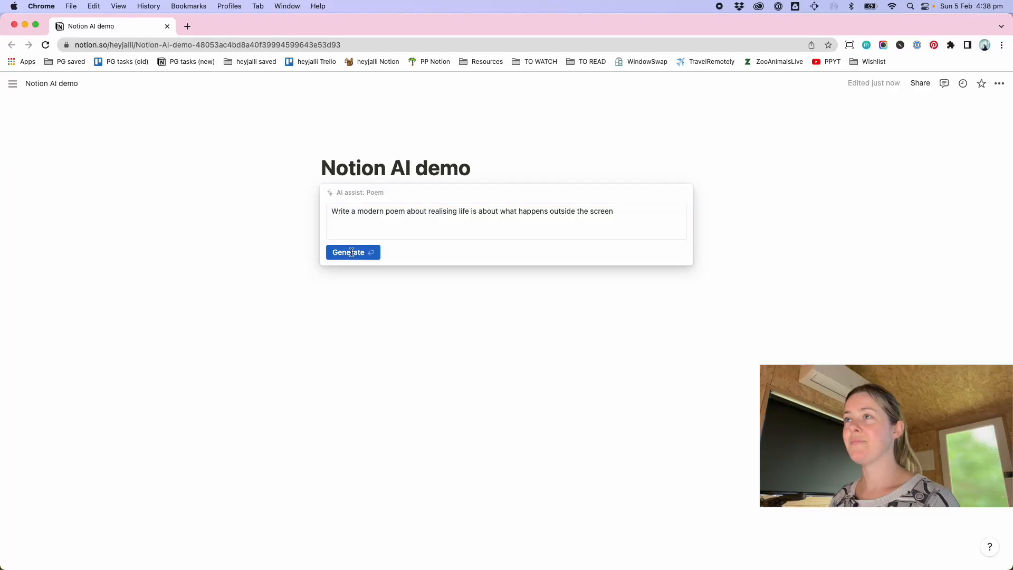
{"action": "left_click", "coordinate": [350, 250]}
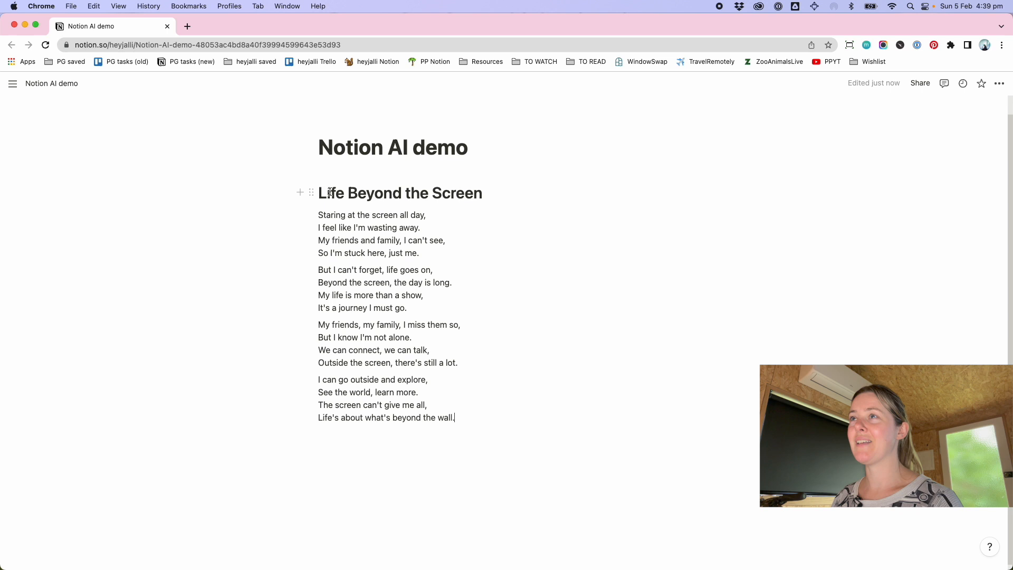
{"action": "key", "text": "BackSpace"}
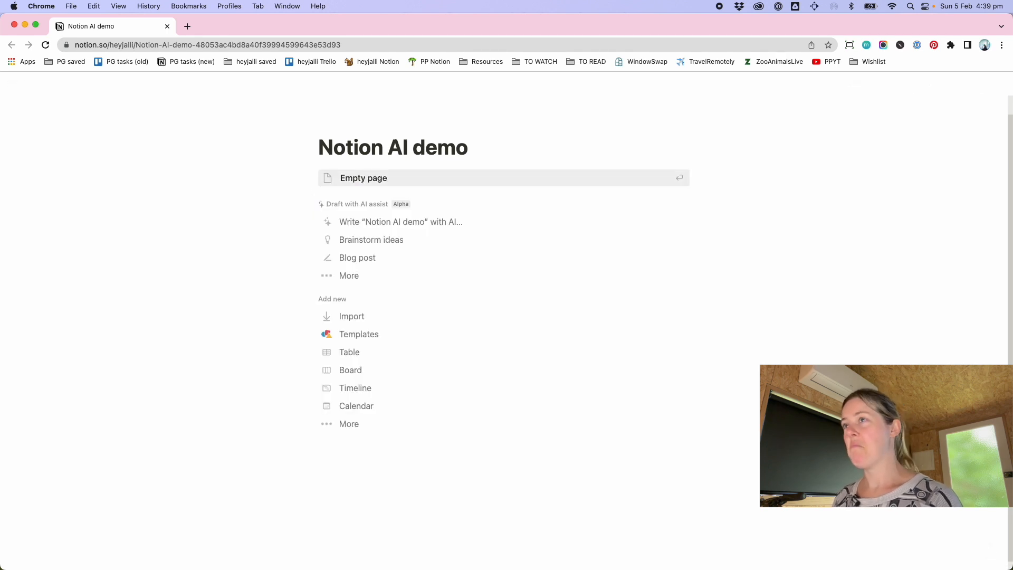
Draft an AI essay on "How to know what is the next right thing for you to learn"
{"action": "left_click", "coordinate": [358, 278]}
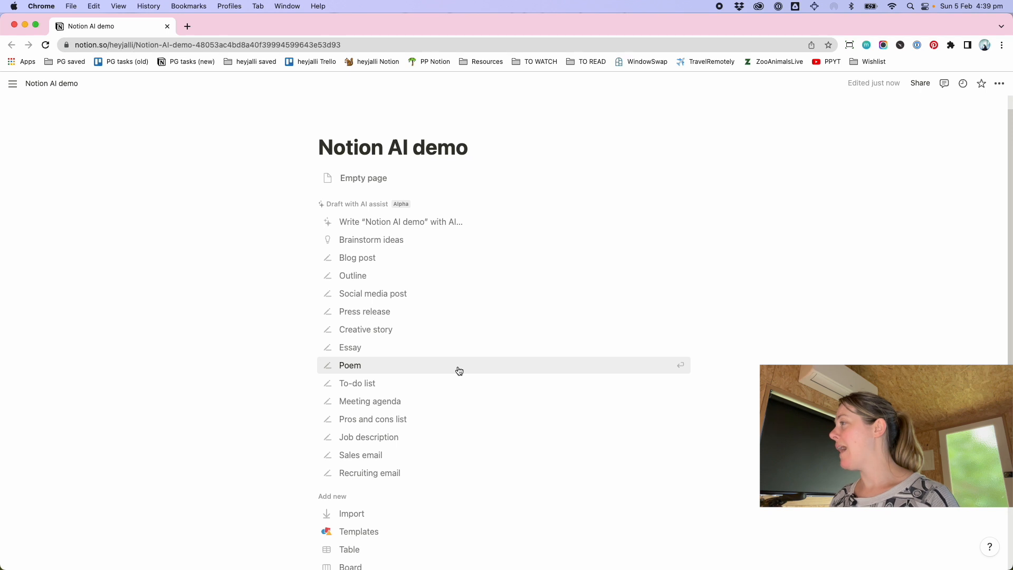
{"action": "left_click", "coordinate": [348, 346]}
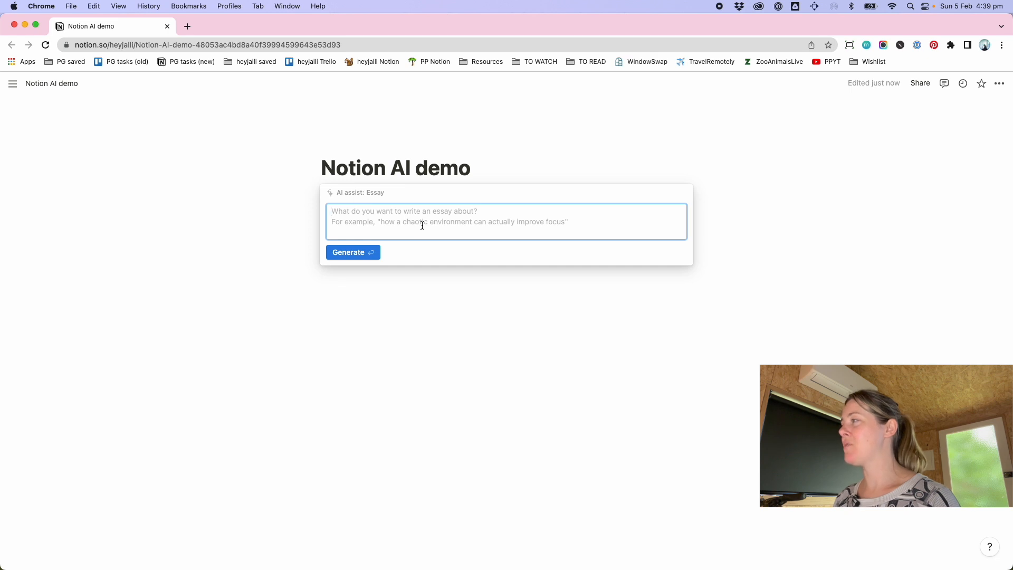
{"action": "type", "text": "How to know what is the"}
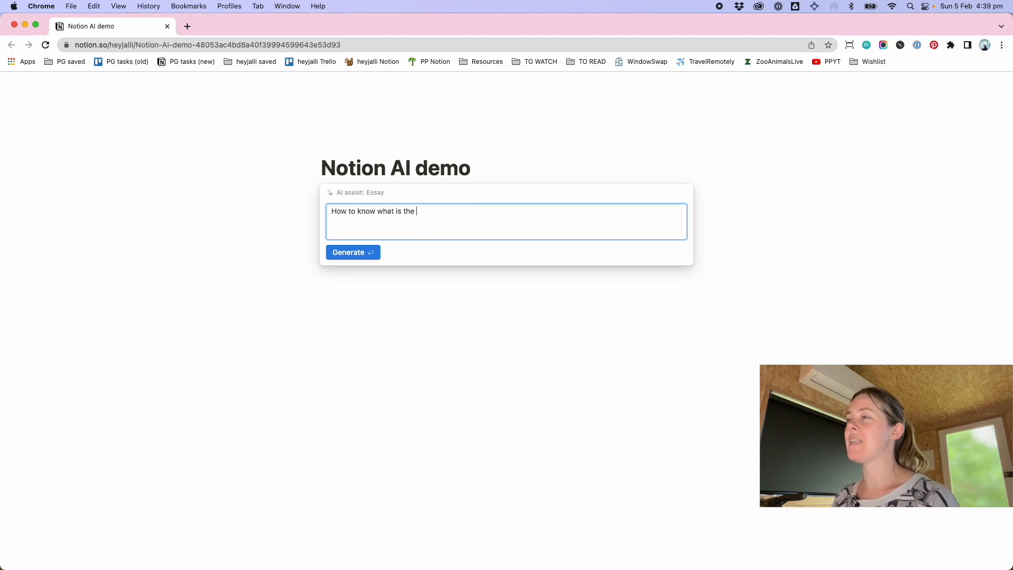
{"action": "type", "text": " next right thing "}
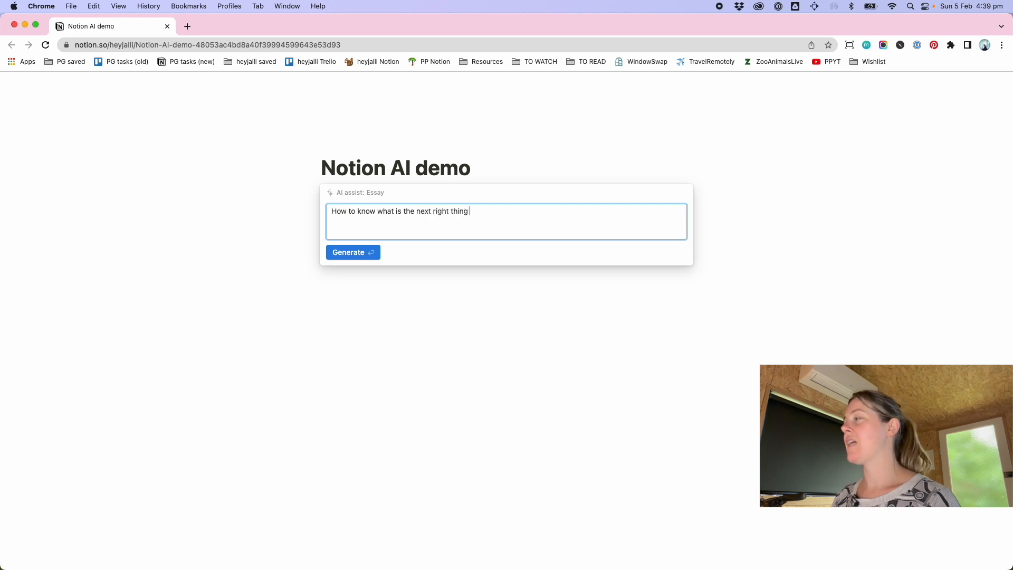
{"action": "type", "text": "for you to learn"}
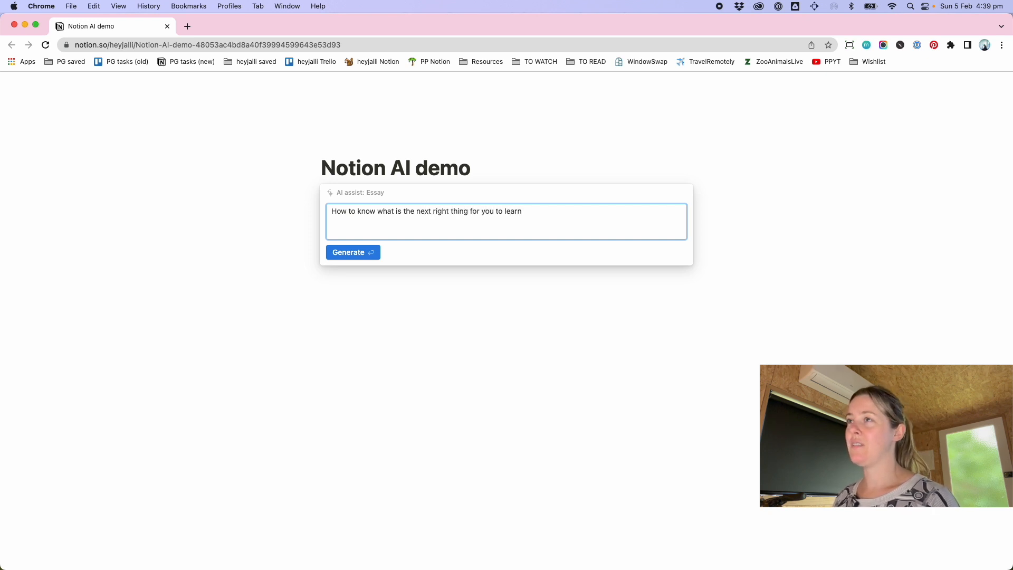
{"action": "left_click", "coordinate": [353, 254]}
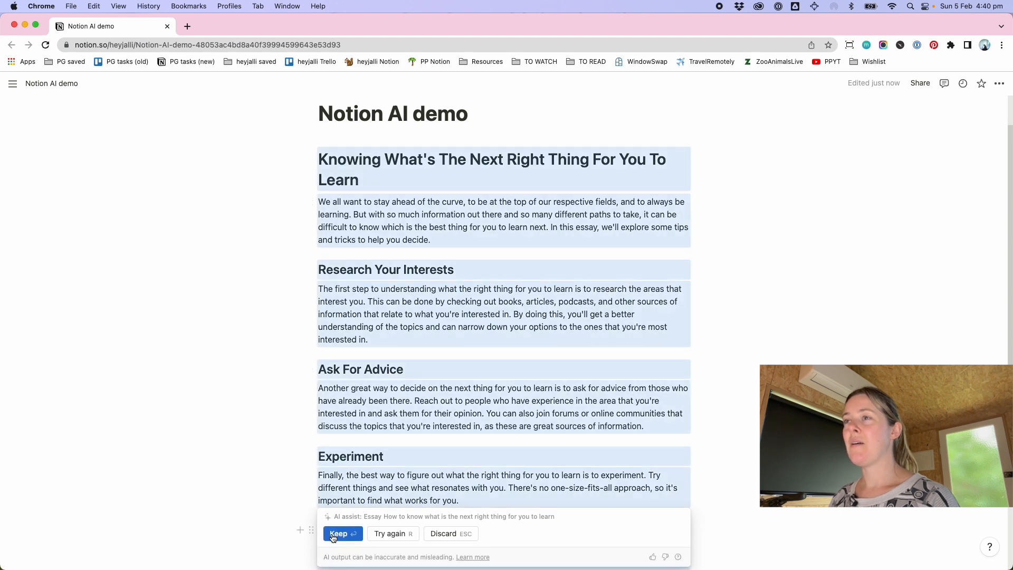
Regenerate the AI essay with the same prompt and keep the new version
{"action": "scroll", "coordinate": [395, 470], "scroll_direction": "down", "scroll_amount": 2}
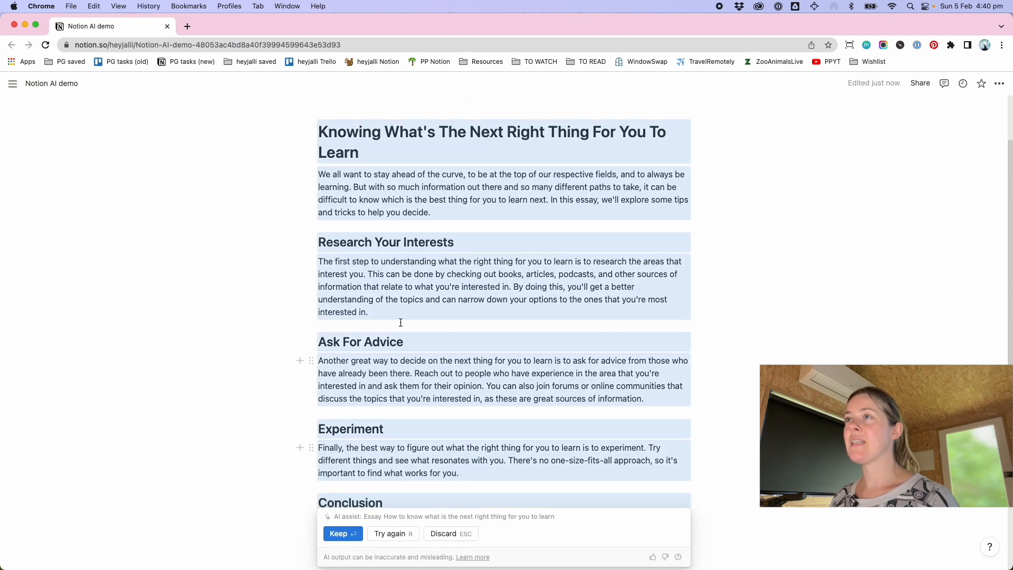
{"action": "scroll", "coordinate": [465, 317], "scroll_direction": "down", "scroll_amount": 2}
{"action": "scroll", "coordinate": [445, 339], "scroll_direction": "down", "scroll_amount": 3}
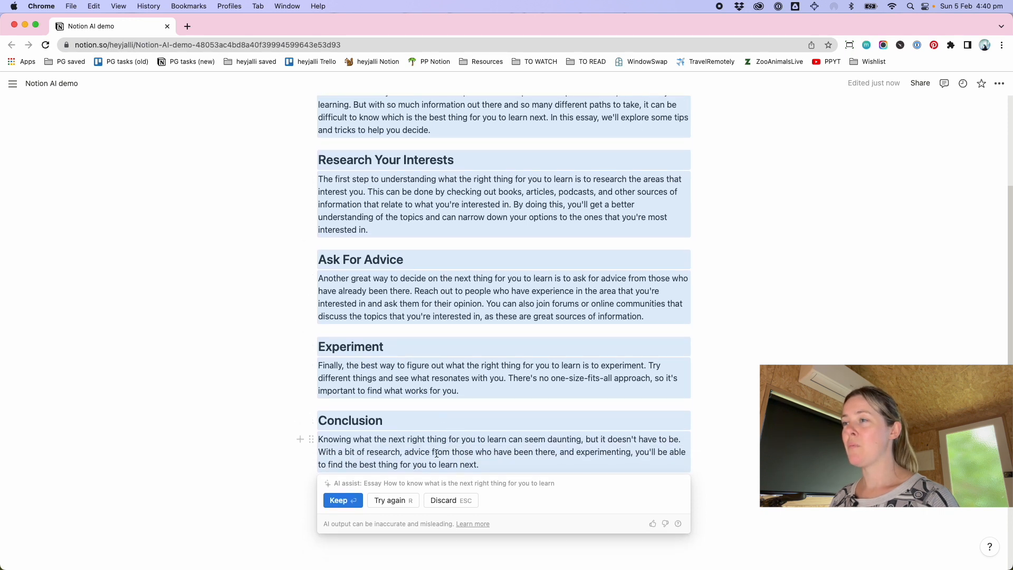
{"action": "left_click", "coordinate": [390, 501]}
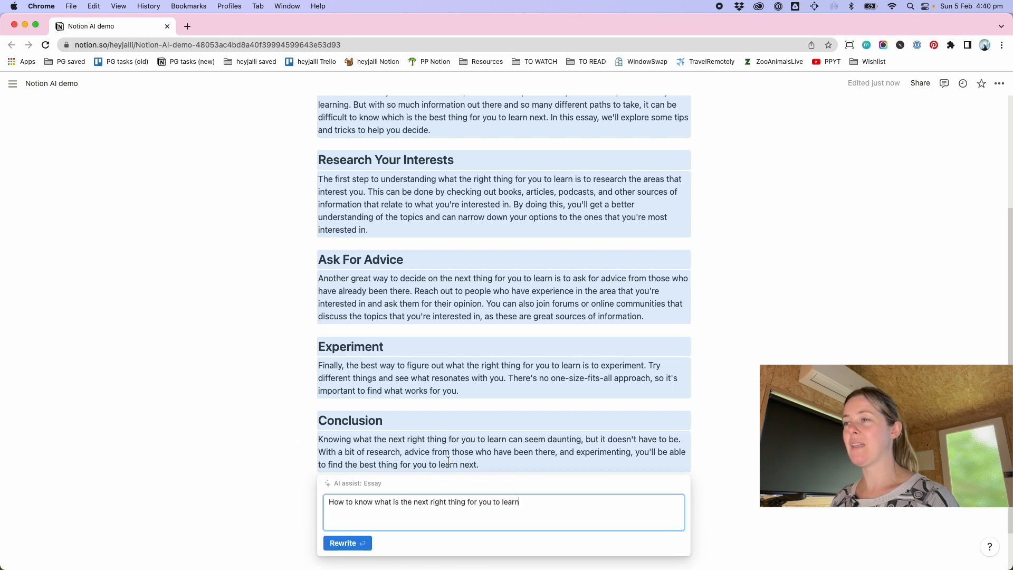
{"action": "left_click", "coordinate": [338, 543]}
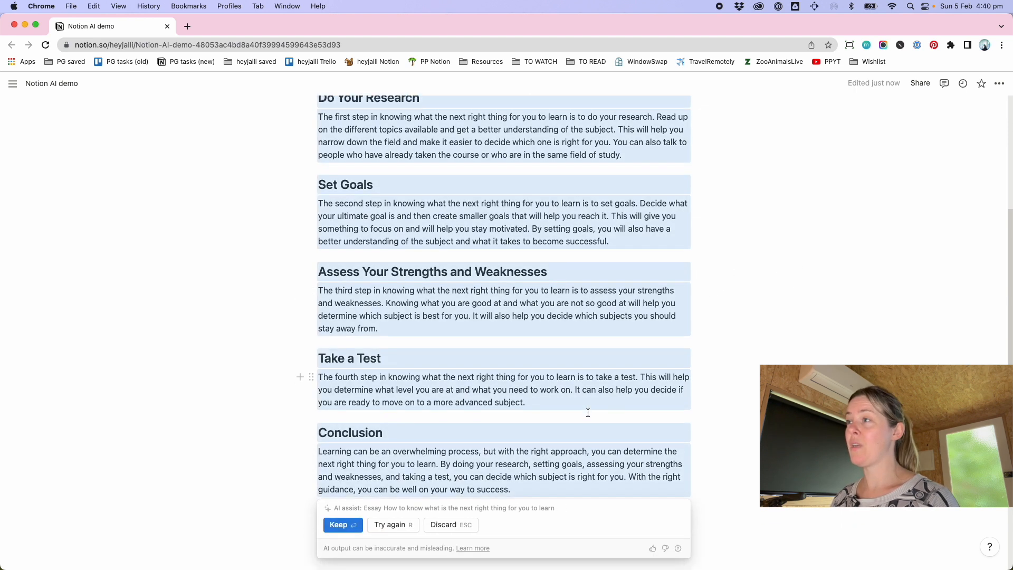
{"action": "left_click", "coordinate": [336, 504]}
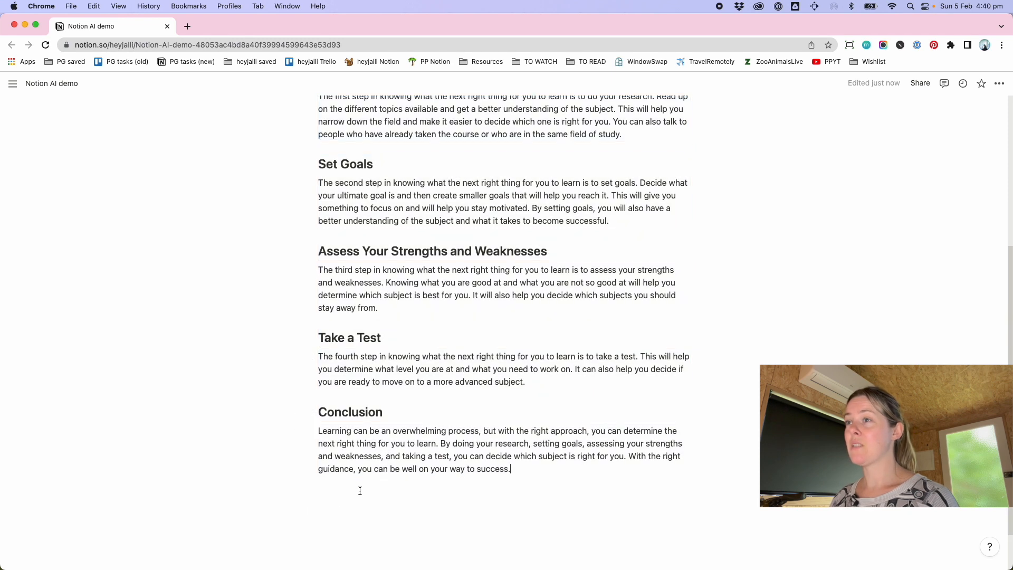
Add an AI summary of the essay on a new line below it and keep it
{"action": "key", "text": "Return"}
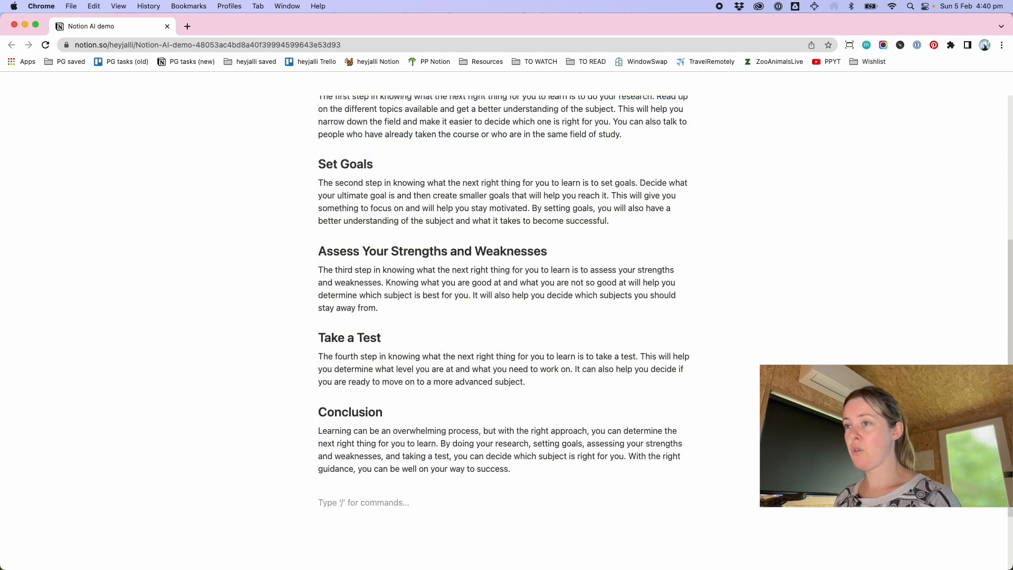
{"action": "type", "text": "/"}
{"action": "left_click", "coordinate": [385, 352]}
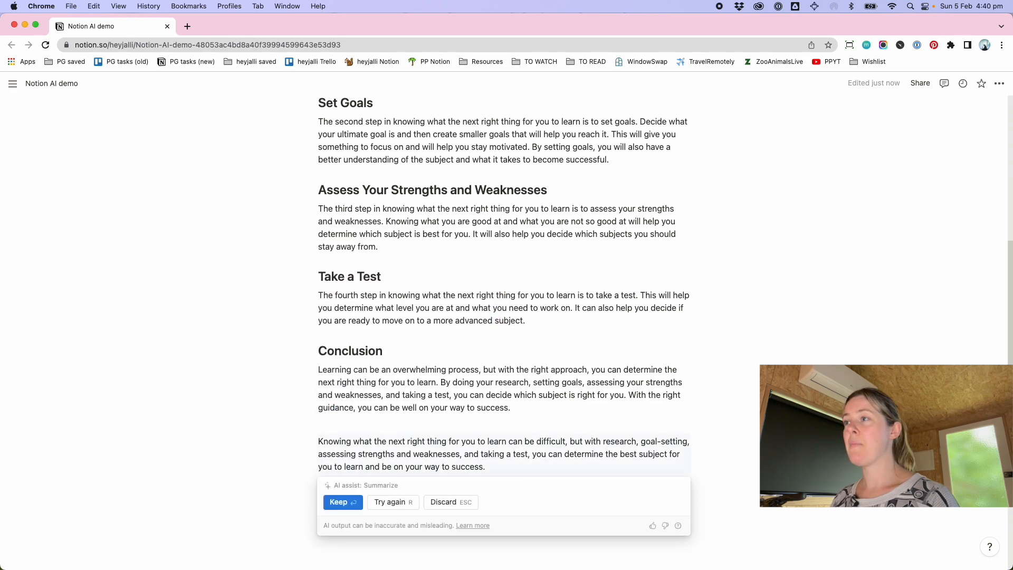
{"action": "left_click", "coordinate": [331, 437]}
Insert a divider between the essay's conclusion and the summary
{"action": "left_click", "coordinate": [522, 378]}
{"action": "type", "text": "---"}
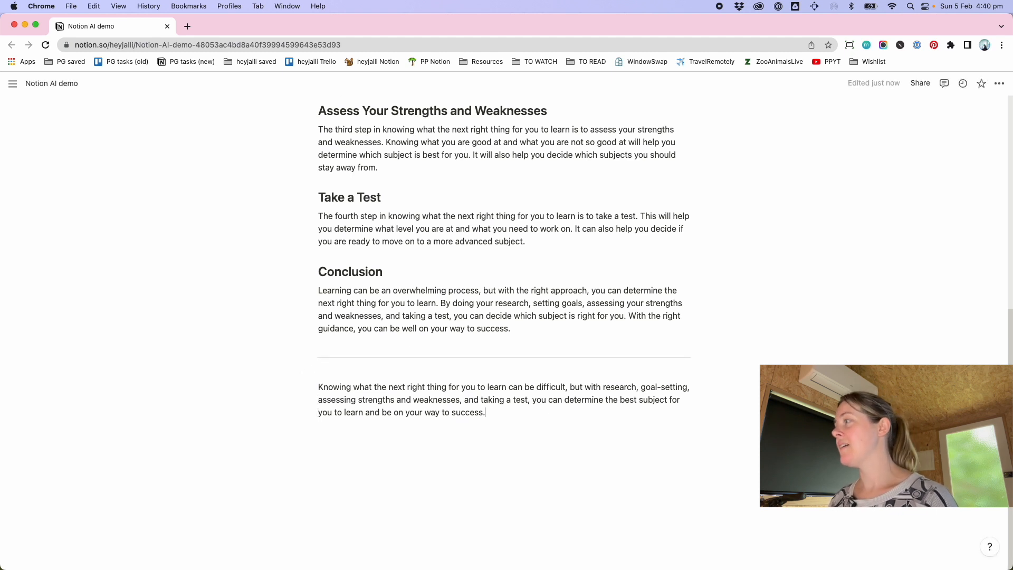
{"action": "key", "text": "Return"}
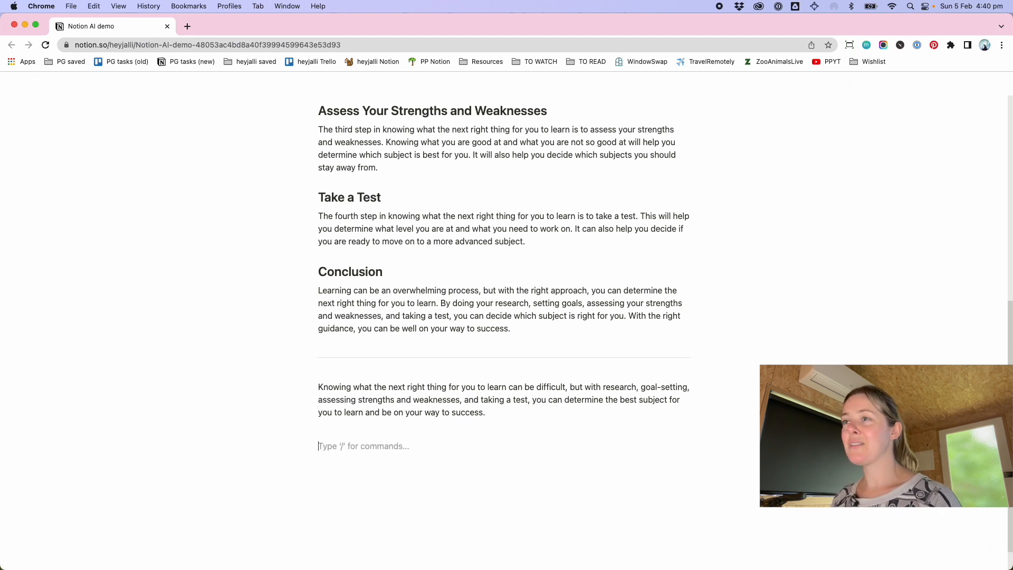
Clear all the essay content from the page, leaving an empty page with AI draft options
{"action": "scroll", "coordinate": [572, 227], "scroll_direction": "up", "scroll_amount": 15}
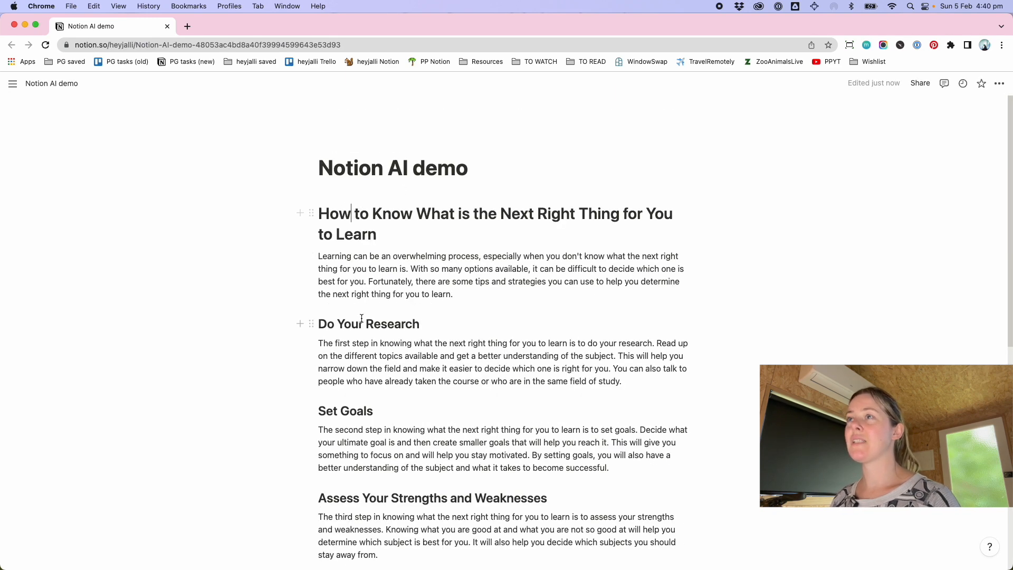
{"action": "scroll", "coordinate": [413, 527], "scroll_direction": "down", "scroll_amount": 6}
{"action": "left_click", "coordinate": [473, 498], "text": "shift"}
{"action": "key", "text": "BackSpace"}
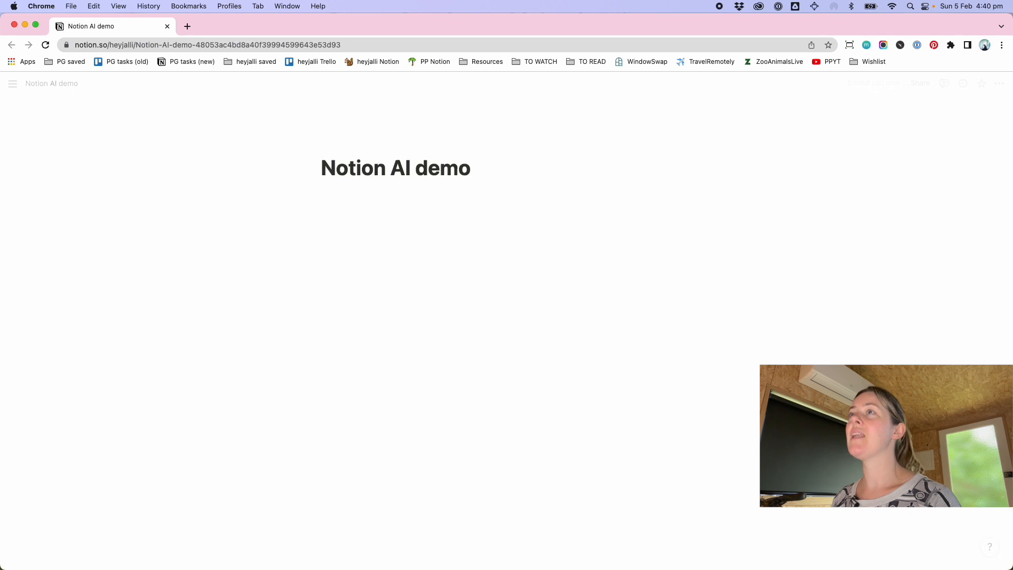
{"action": "left_click", "coordinate": [389, 200]}
{"action": "key", "text": "Return"}
{"action": "key", "text": "BackSpace"}
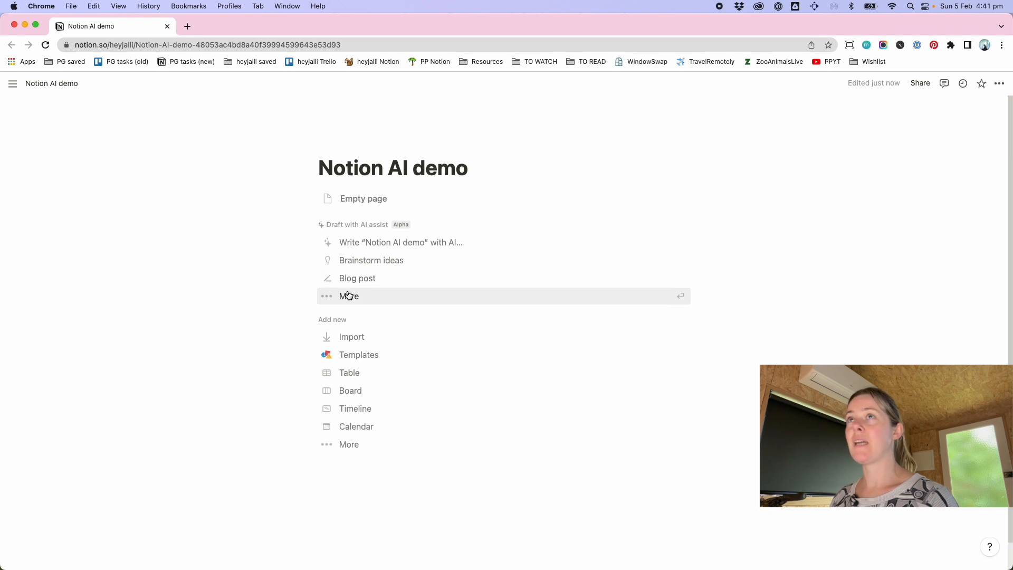
Generate an AI pros and cons list for "Working from home" and keep it
{"action": "left_click", "coordinate": [351, 301]}
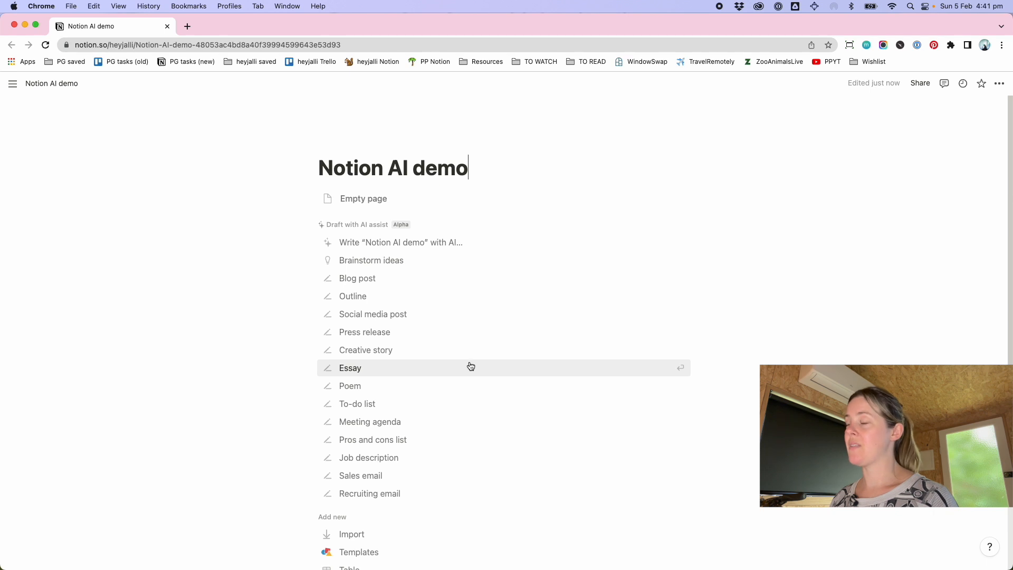
{"action": "scroll", "coordinate": [471, 366], "scroll_direction": "down", "scroll_amount": 2}
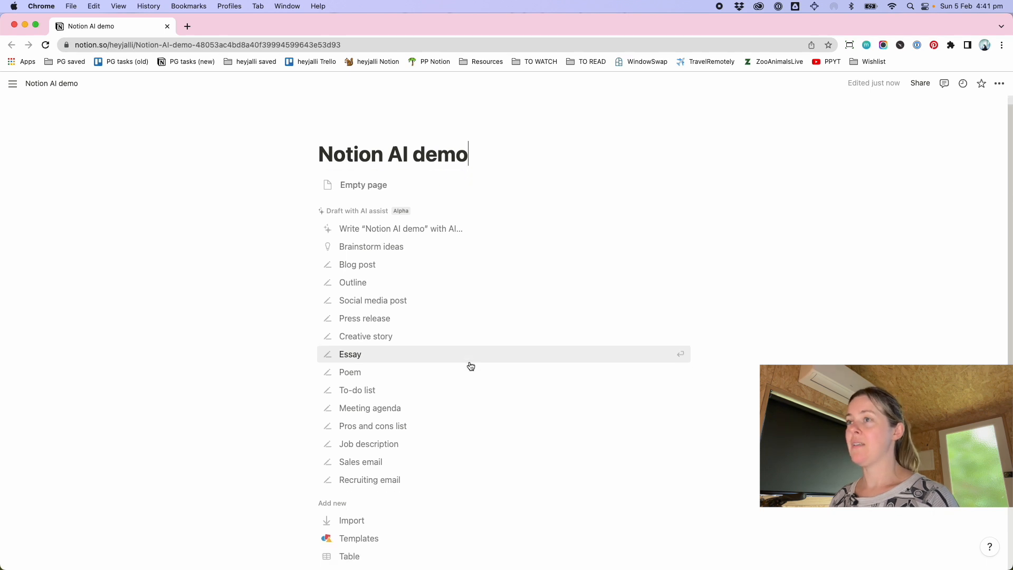
{"action": "left_click", "coordinate": [379, 420]}
{"action": "type", "text": "Working from home"}
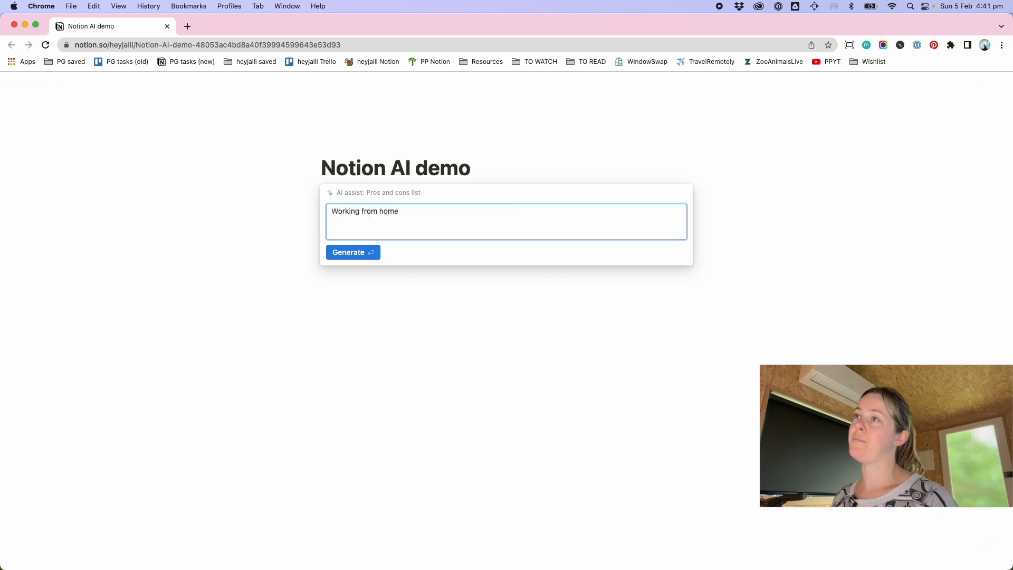
{"action": "left_click", "coordinate": [340, 253]}
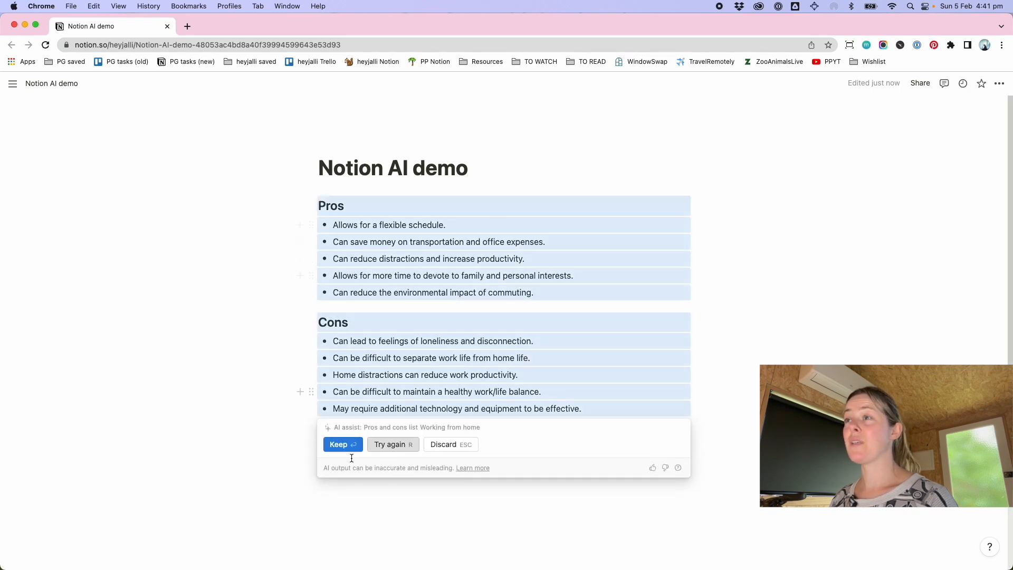
{"action": "left_click", "coordinate": [340, 445]}
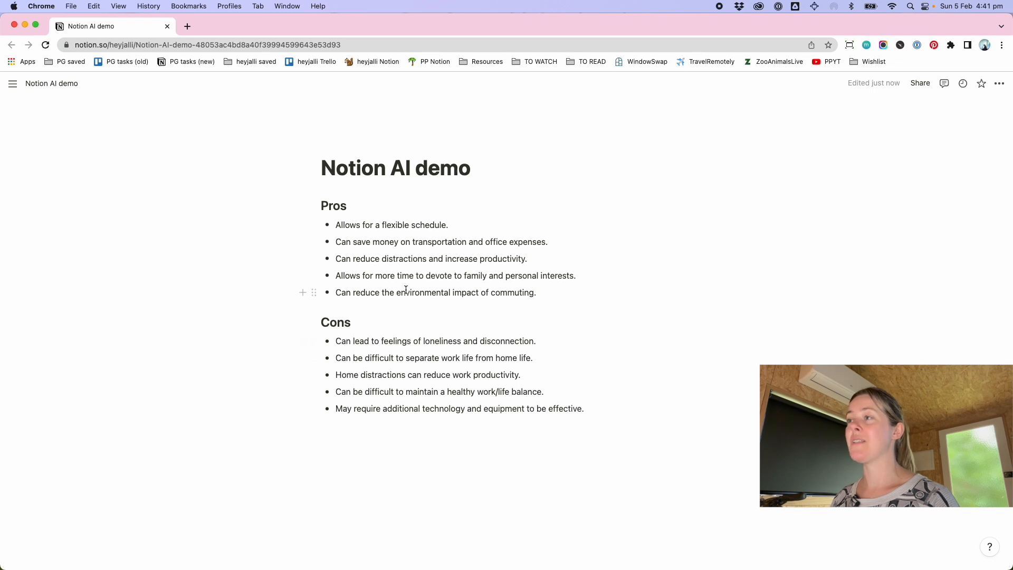
Select all the pros and cons content and delete it
{"action": "key", "text": "super+a"}
{"action": "key", "text": "super+a"}
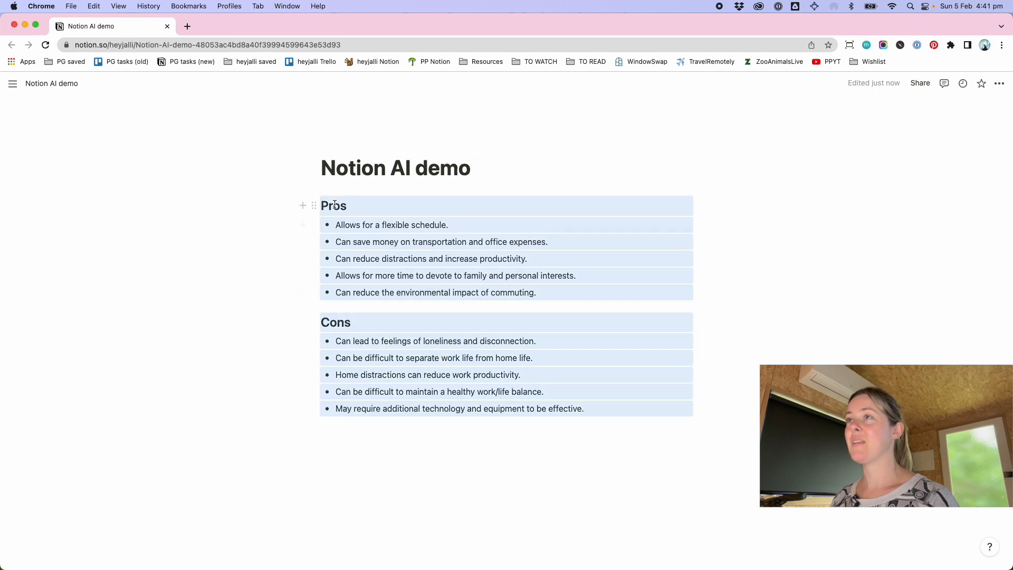
{"action": "key", "text": "BackSpace"}
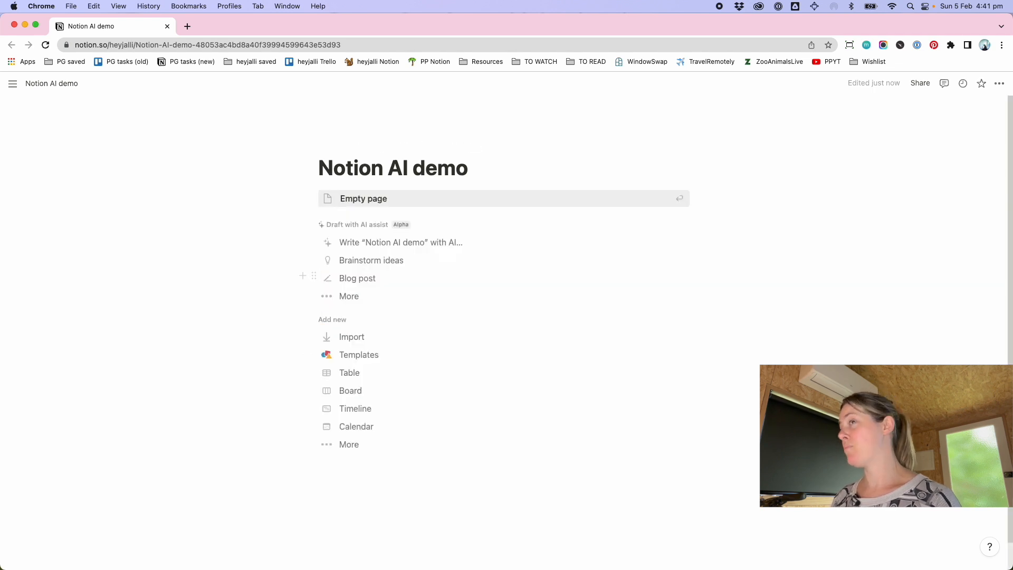
Generate an AI outline for "Outline the process for achieving peace in your life" and keep it
{"action": "left_click", "coordinate": [395, 300]}
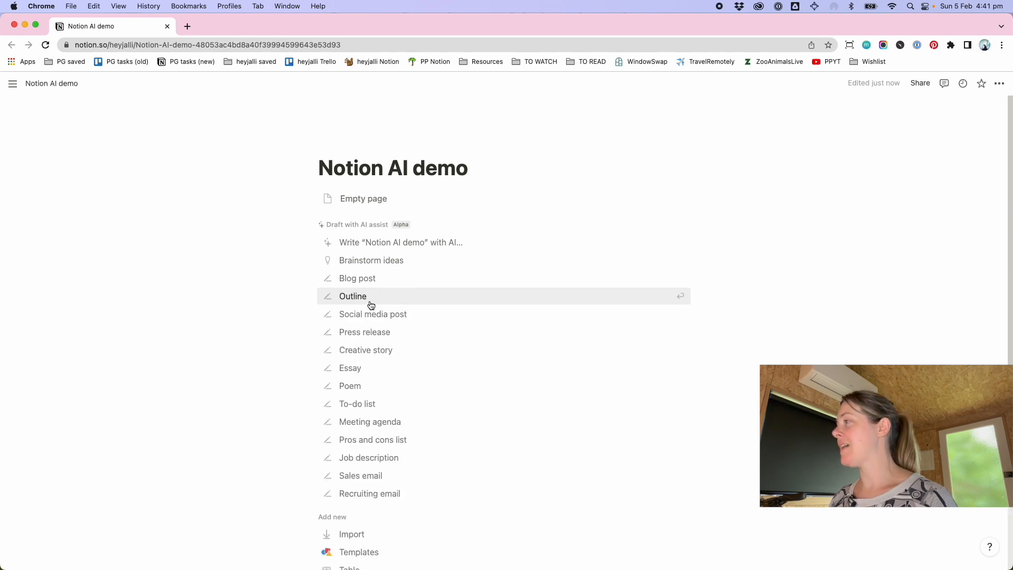
{"action": "left_click", "coordinate": [368, 304]}
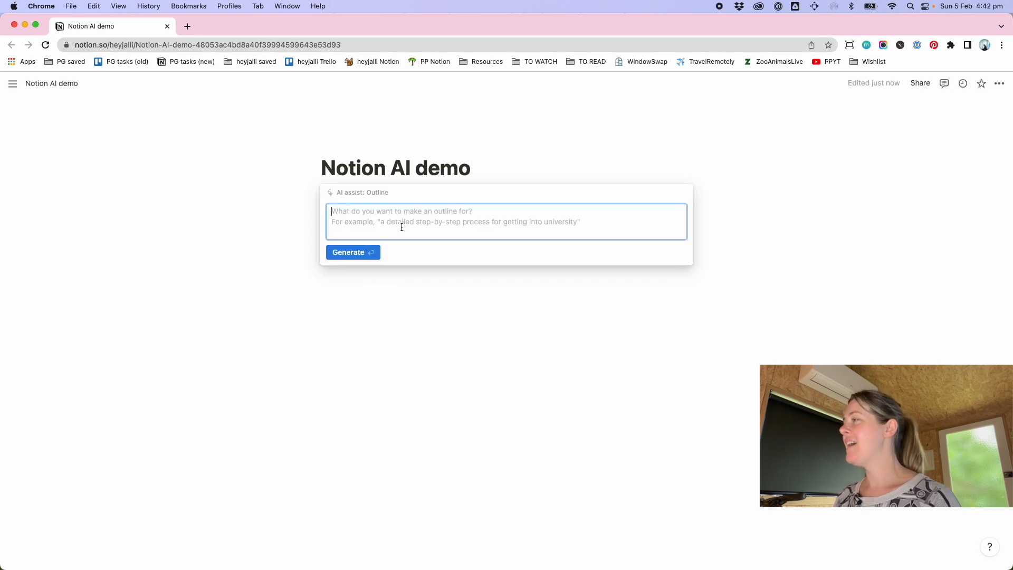
{"action": "type", "text": "Outline"}
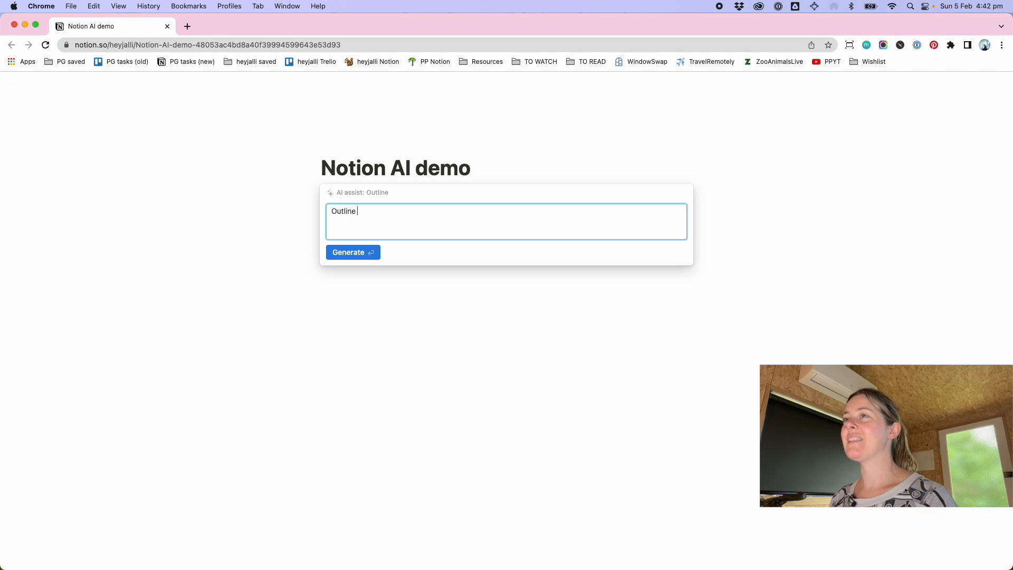
{"action": "type", "text": " the process fo"}
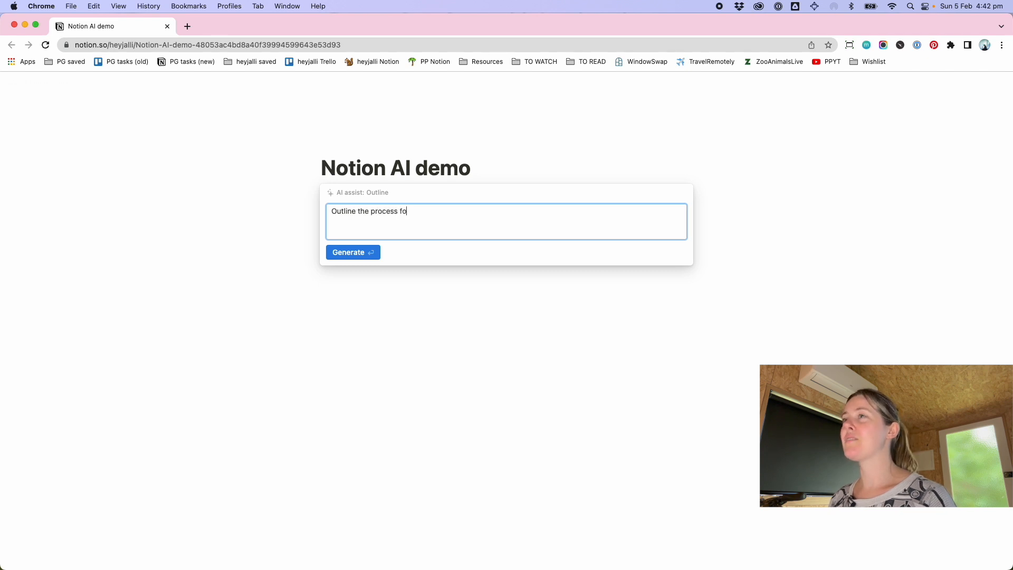
{"action": "type", "text": "r achieving peace "}
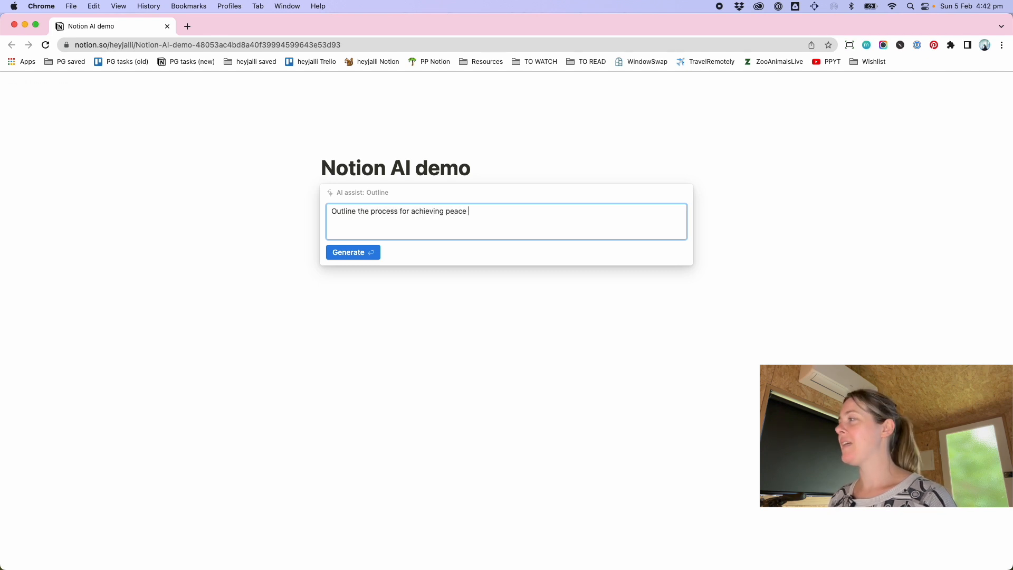
{"action": "type", "text": "in your life"}
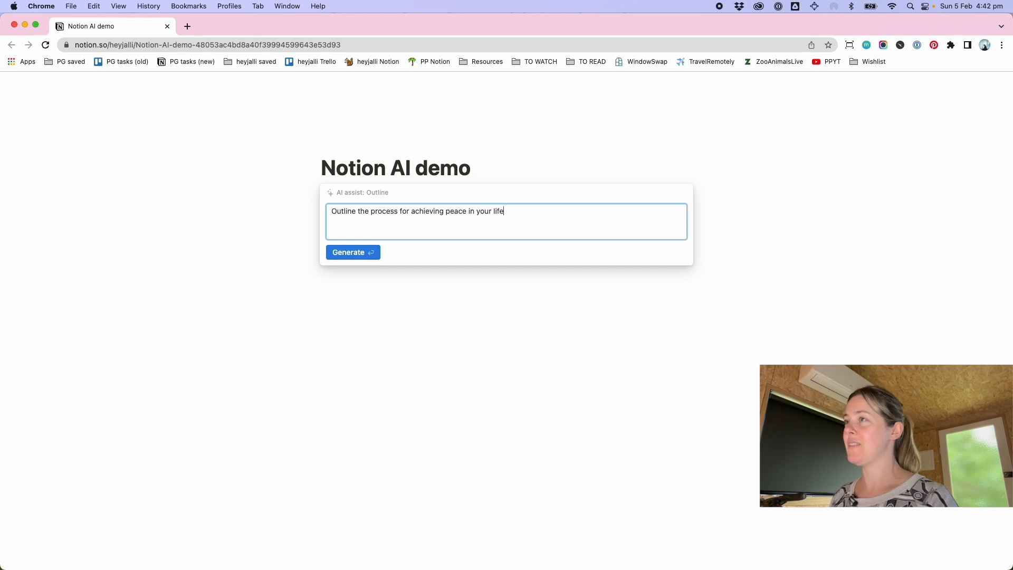
{"action": "left_click", "coordinate": [362, 257]}
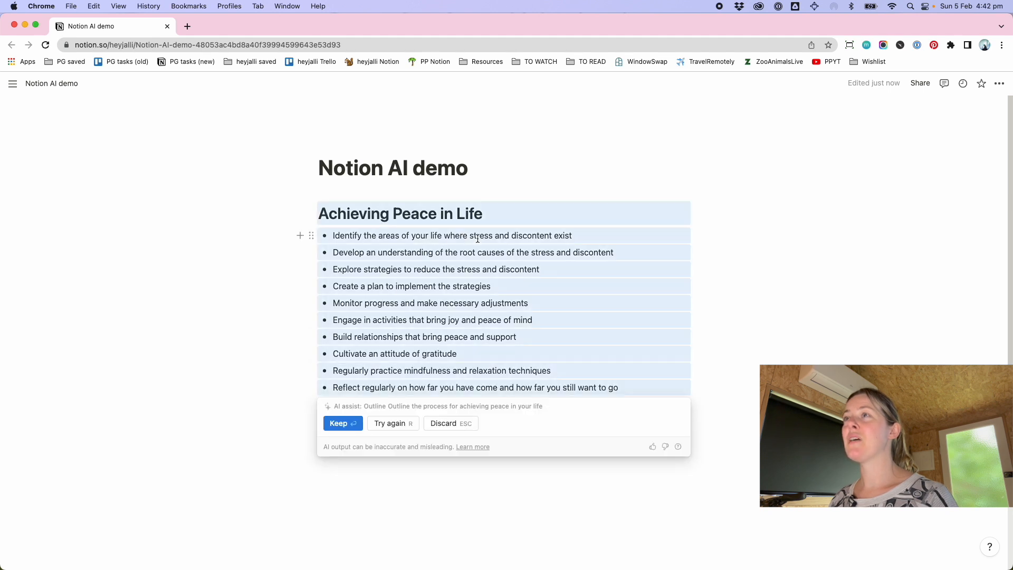
{"action": "left_click", "coordinate": [340, 423]}
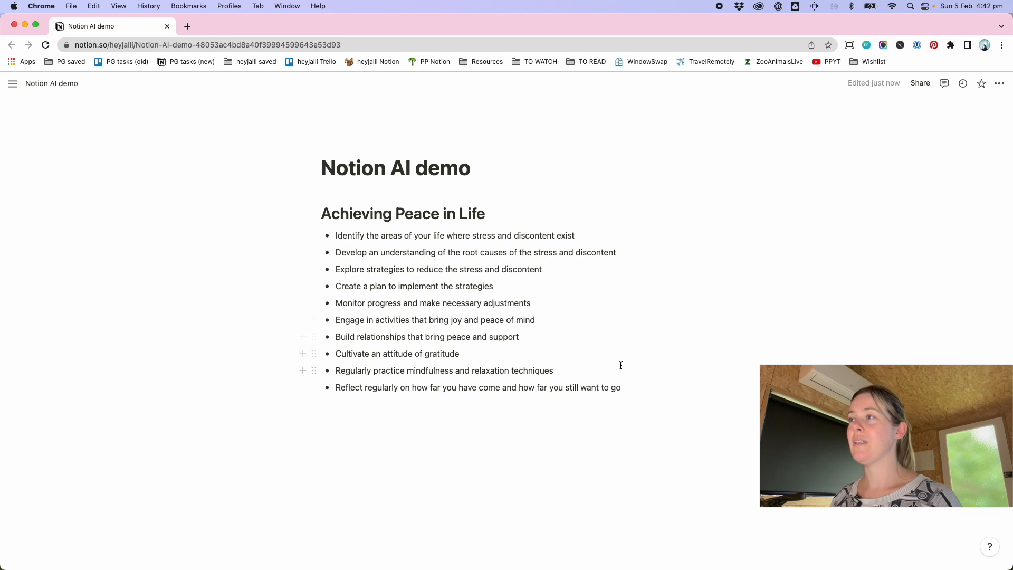
Delete the outline from the page and open the full list of AI draft templates
{"action": "left_click_drag", "start_coordinate": [621, 388], "coordinate": [335, 207]}
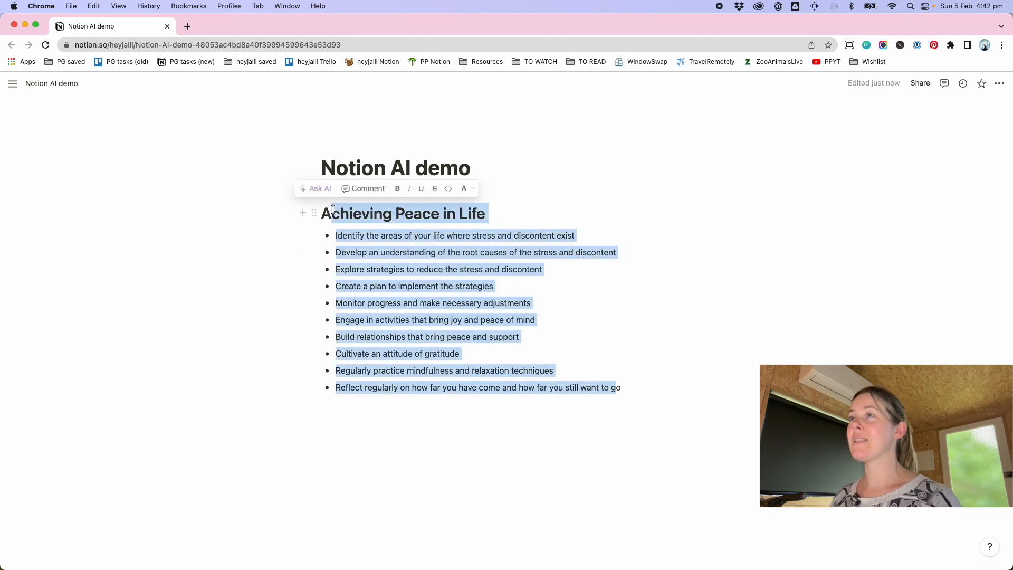
{"action": "type", "text": "o"}
{"action": "key", "text": "BackSpace"}
{"action": "key", "text": "BackSpace"}
{"action": "key", "text": "BackSpace"}
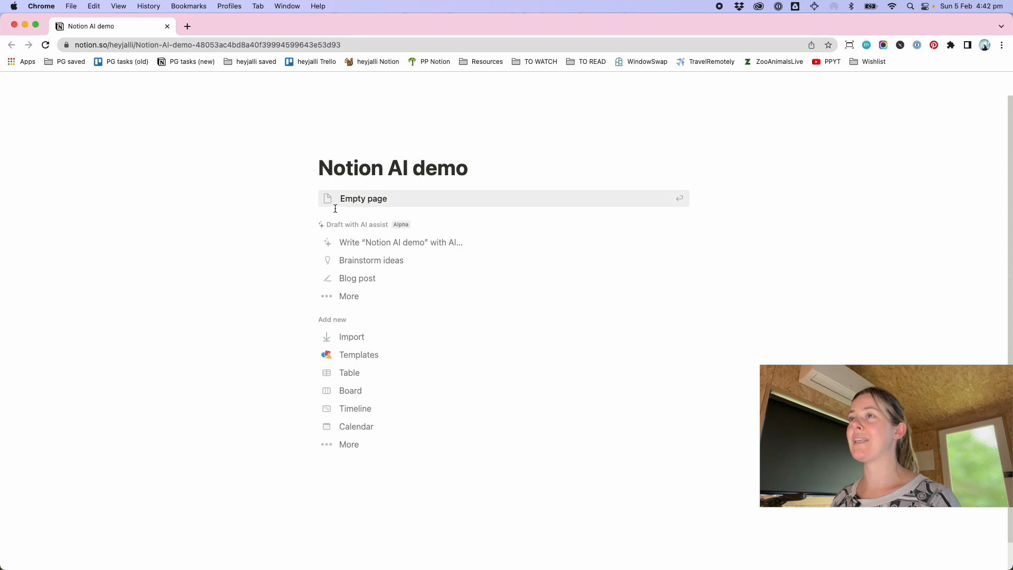
{"action": "left_click", "coordinate": [357, 296]}
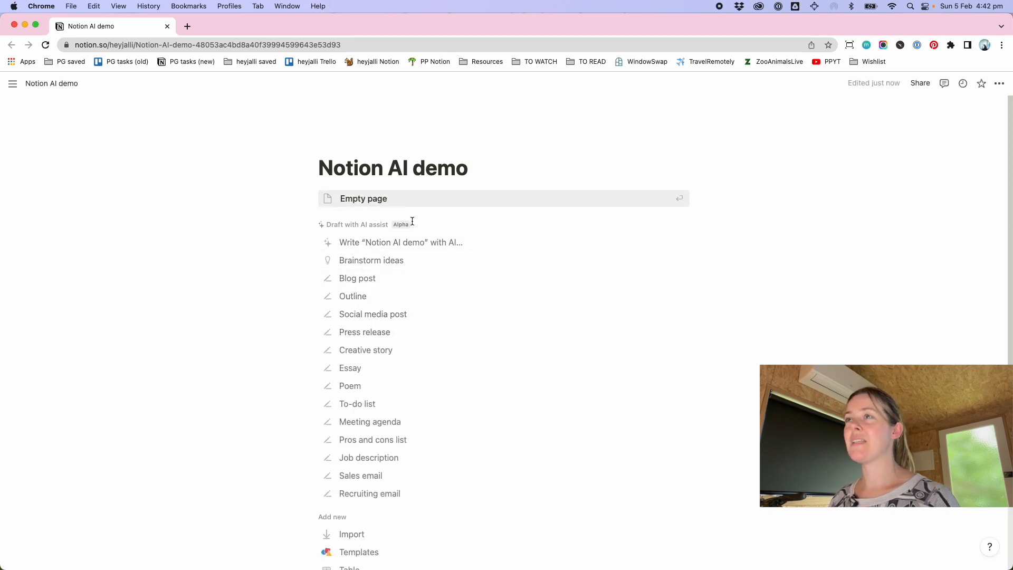